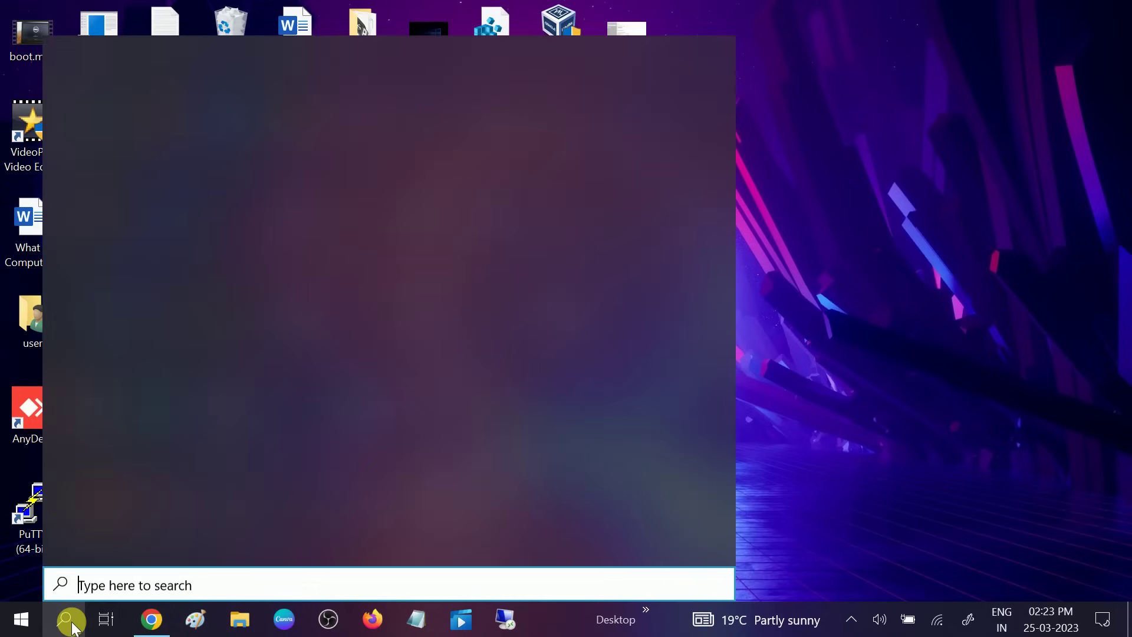
Open the Bluetooth and other devices settings and try to add a device of the Bluetooth kind
type("bluet")
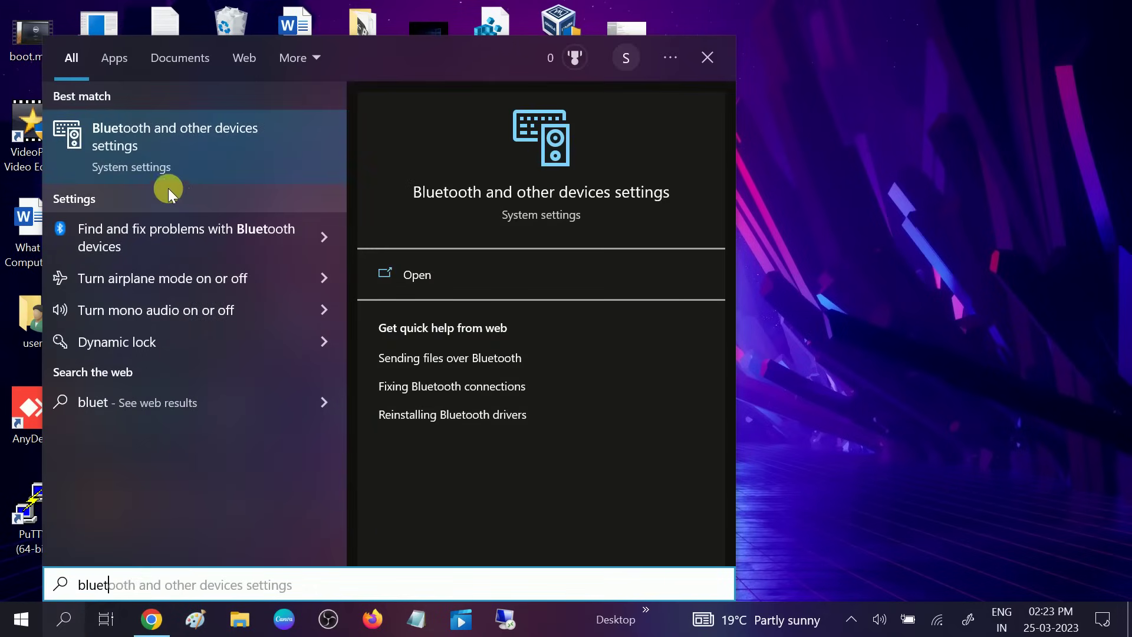
left_click(193, 140)
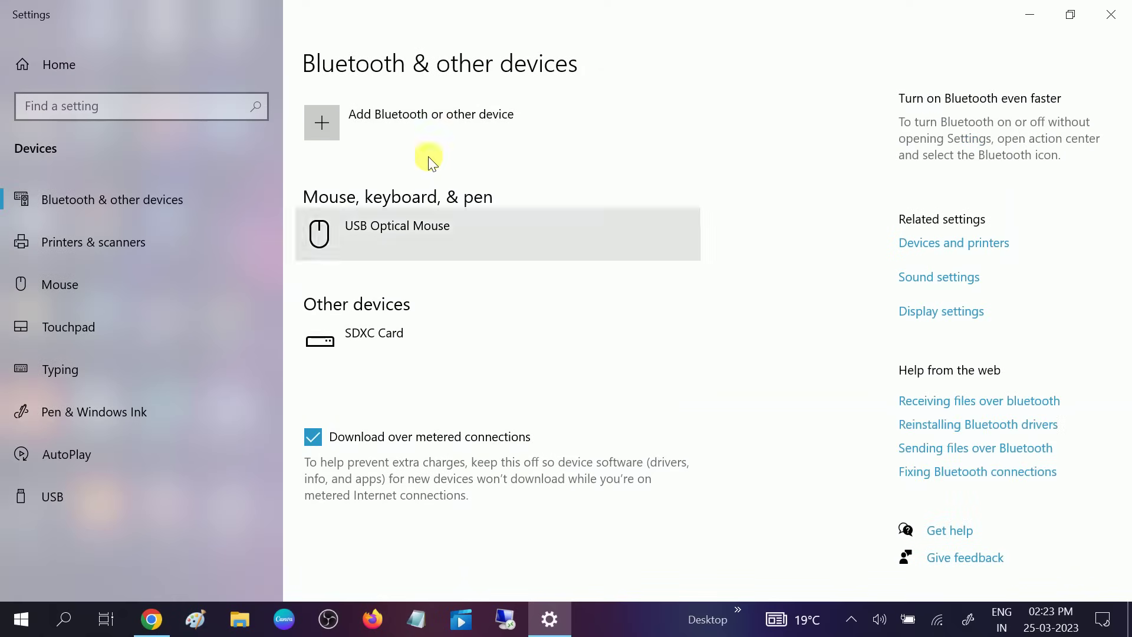
left_click(411, 133)
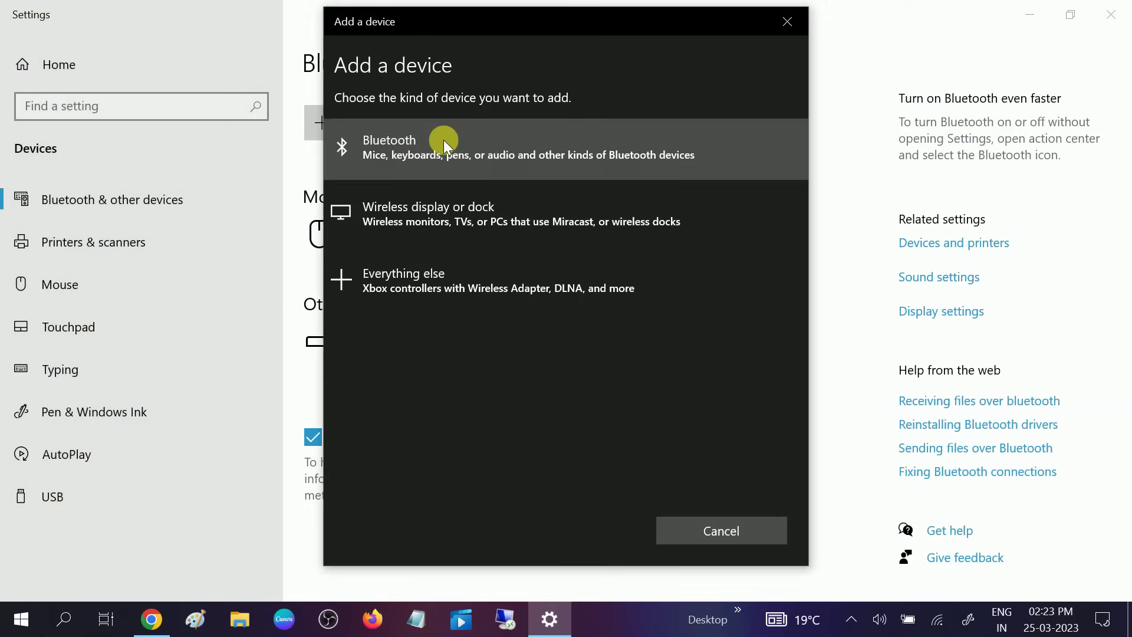
left_click(430, 158)
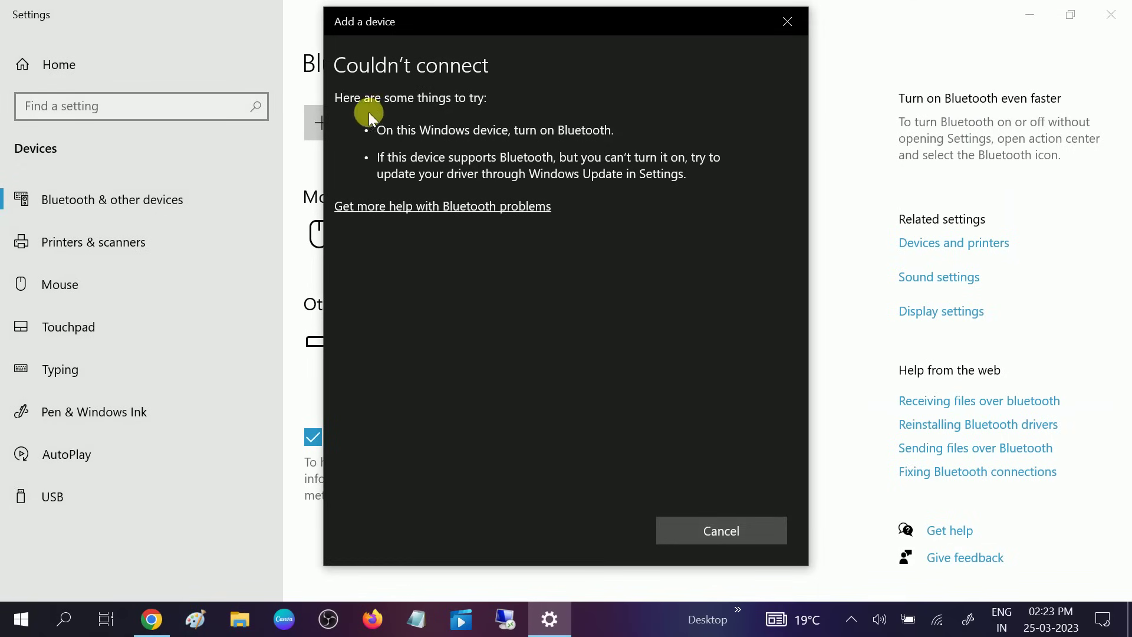
left_click(702, 525)
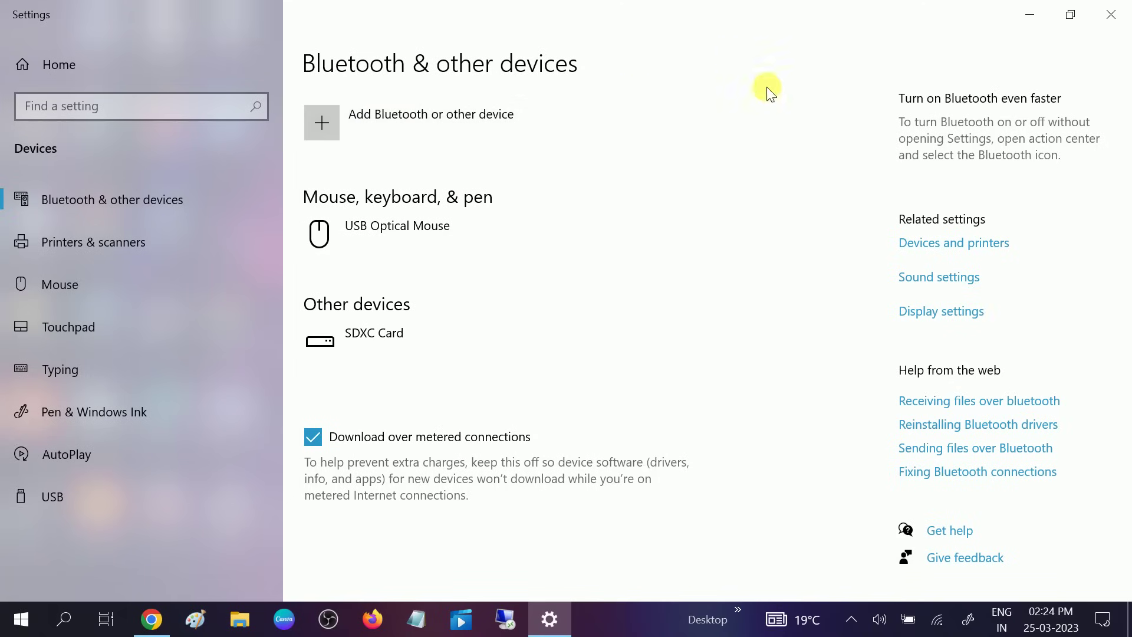
Close the Settings window and refresh the desktop
left_click(1111, 14)
right_click(901, 56)
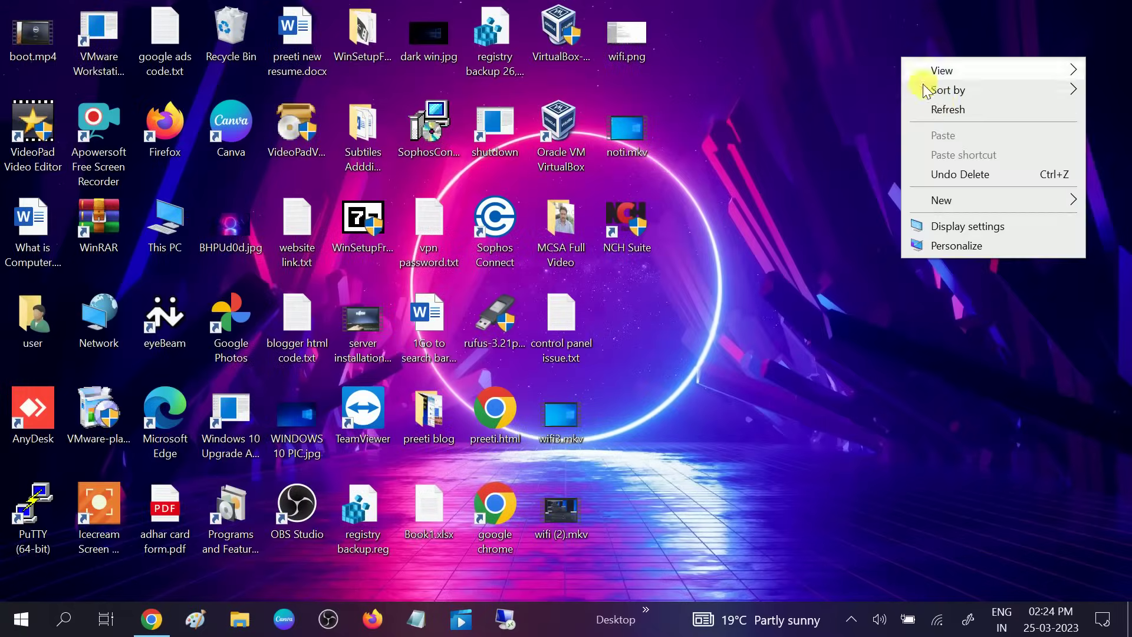
left_click(926, 106)
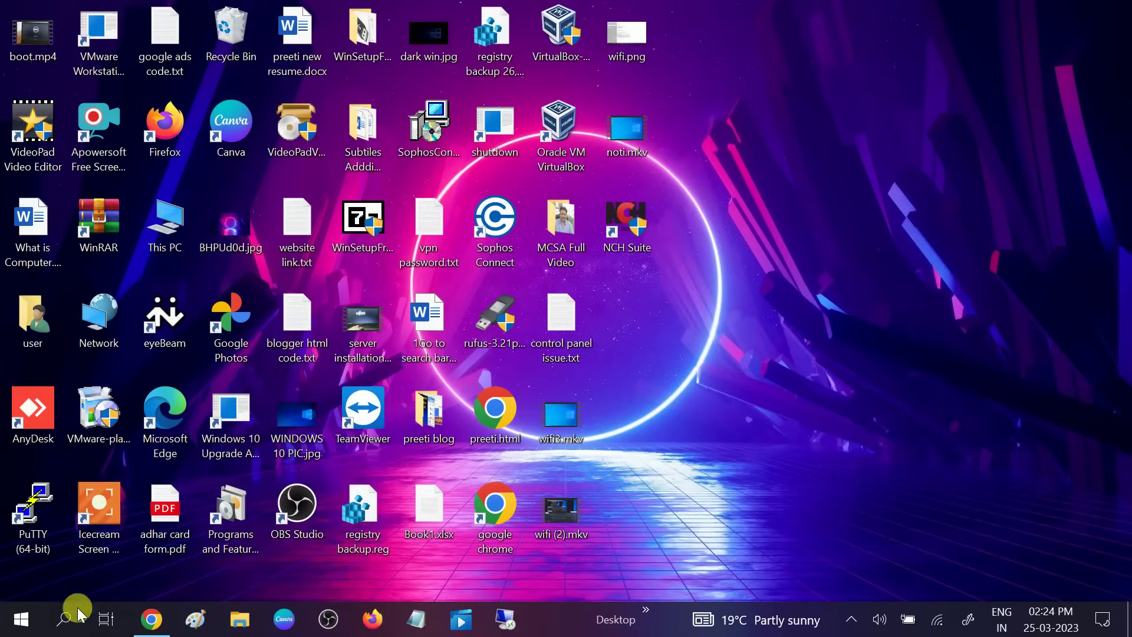
Open Device Manager from a system search and show hidden devices in its list, closing it after viewing
left_click(67, 622)
type("device")
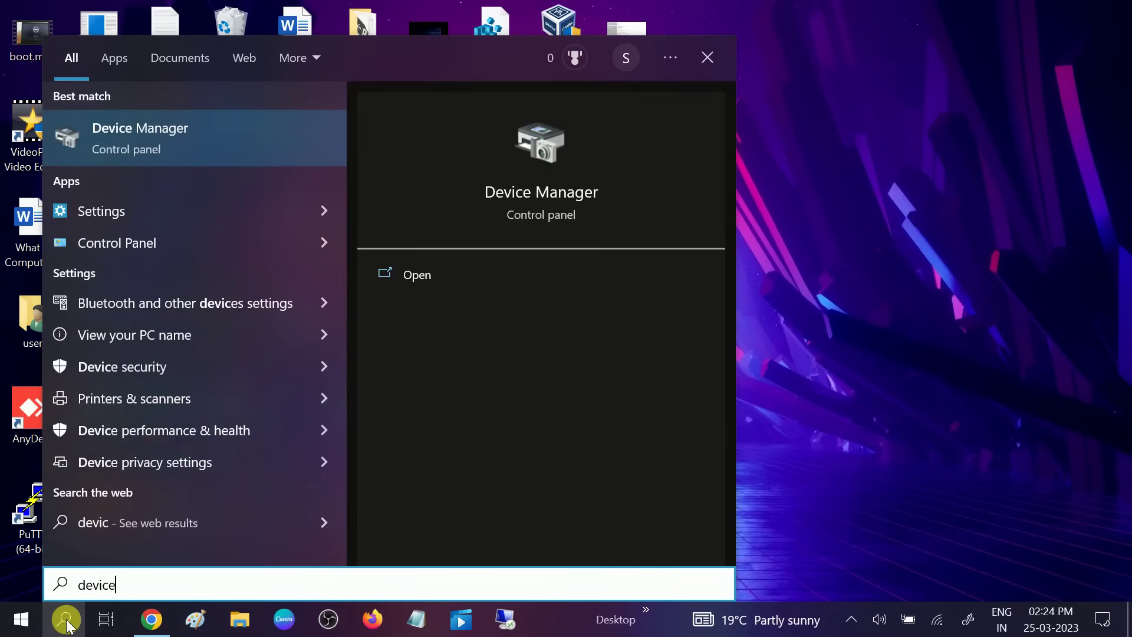
left_click(202, 133)
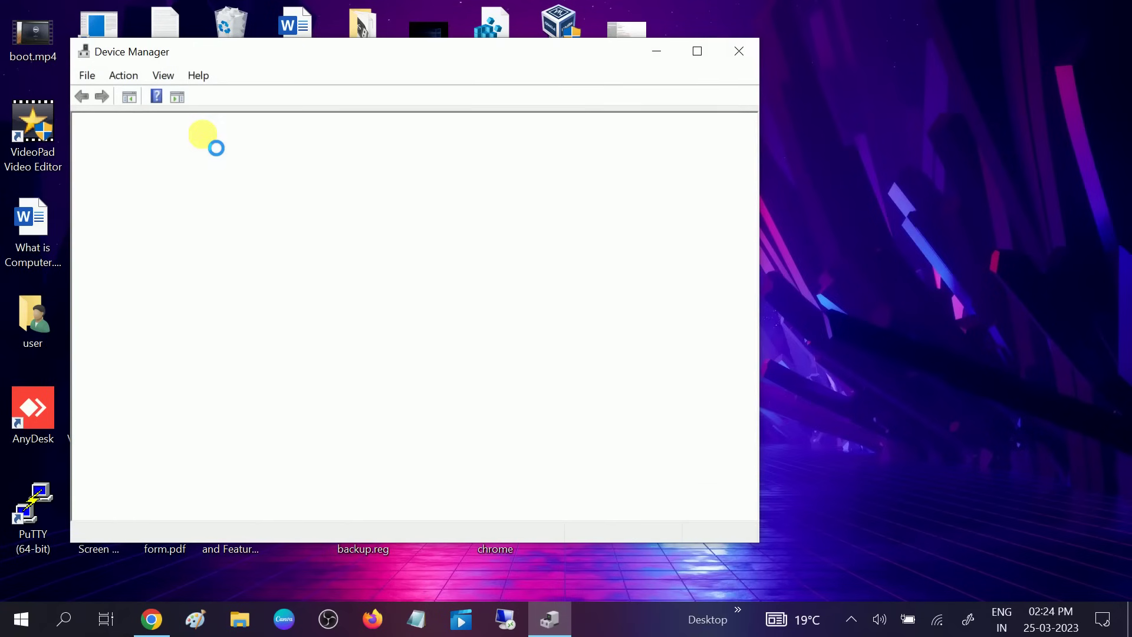
left_click_drag(332, 52, 586, 58)
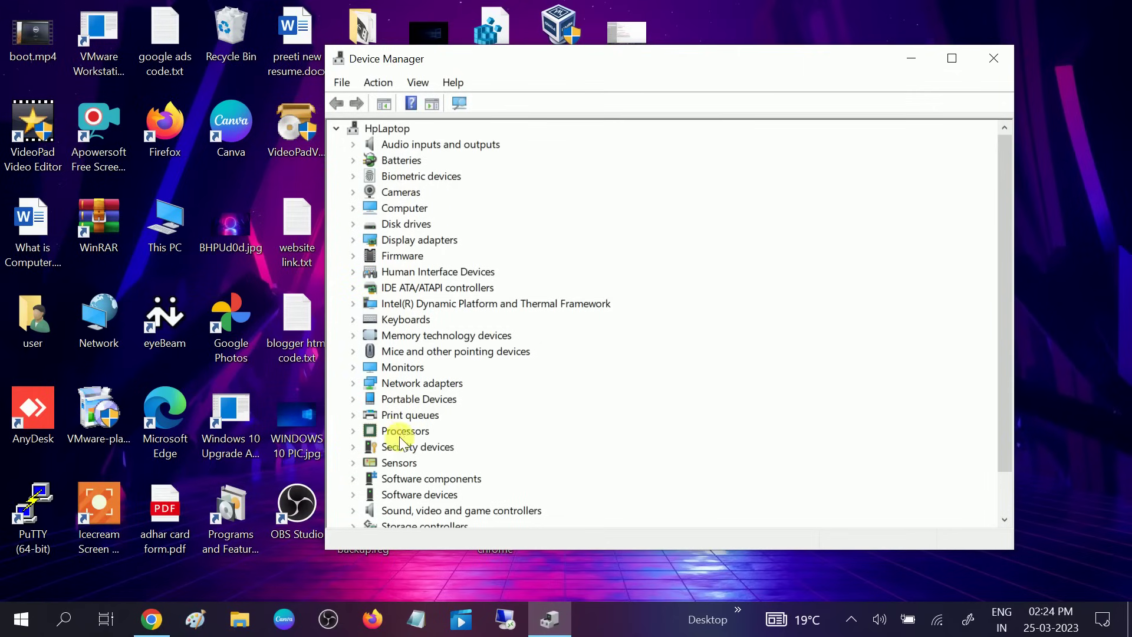
left_click(414, 83)
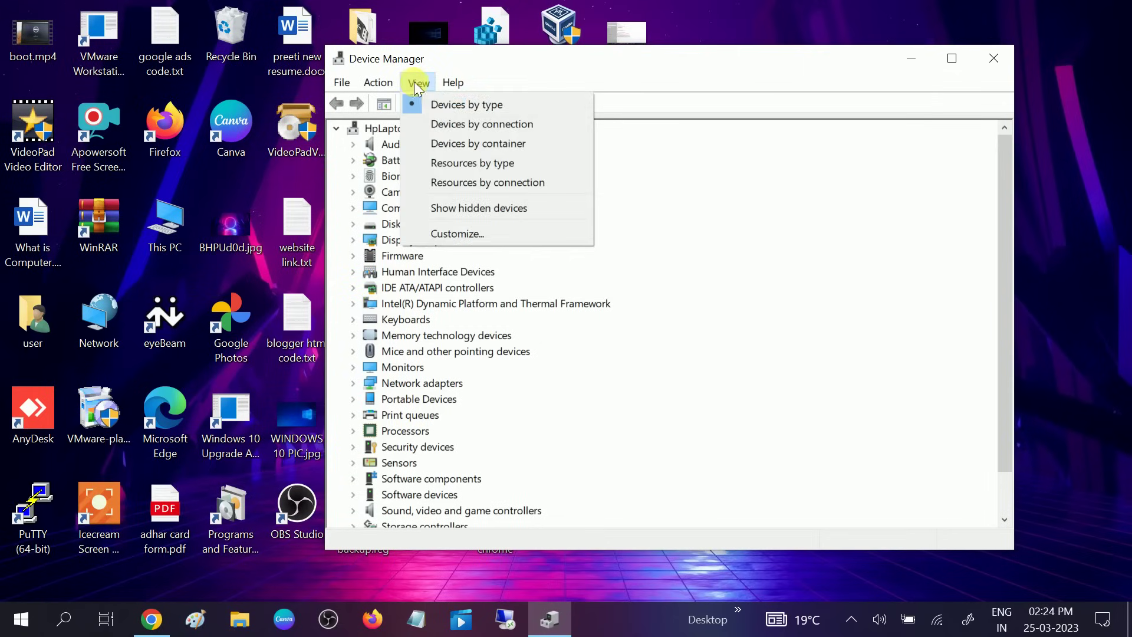
left_click(483, 208)
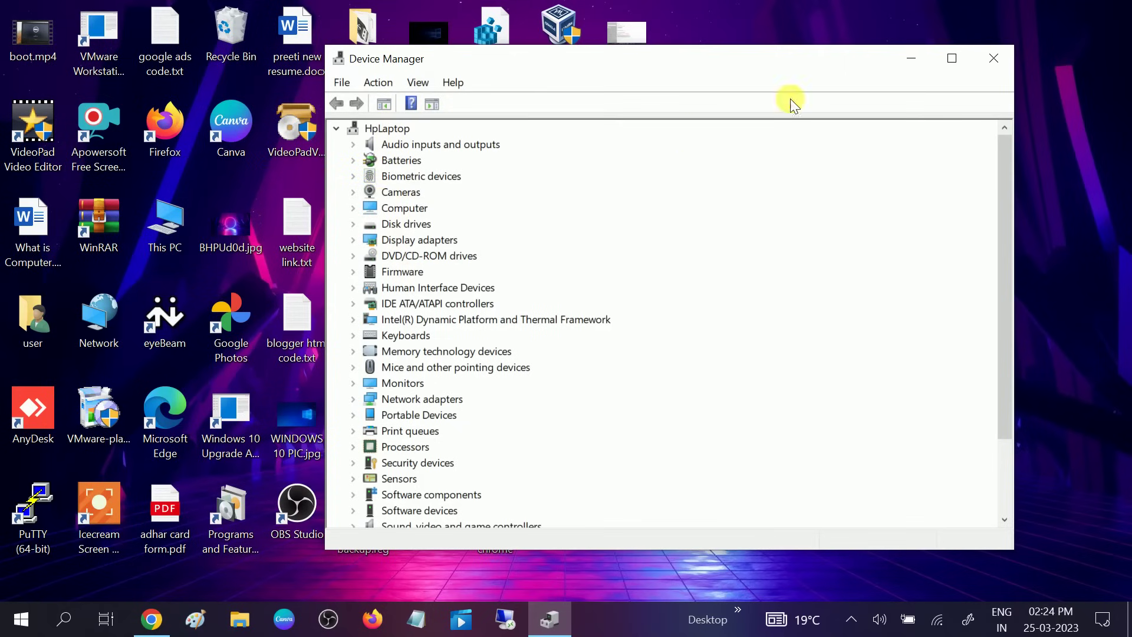
left_click(992, 59)
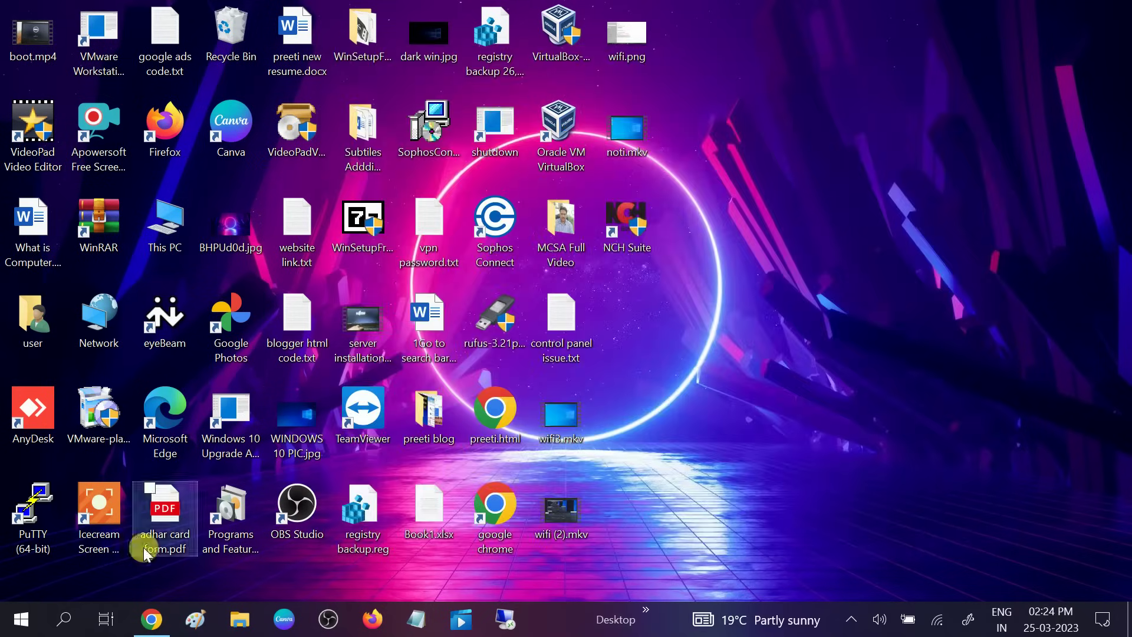
Search the system for Services and run it as administrator
left_click(68, 628)
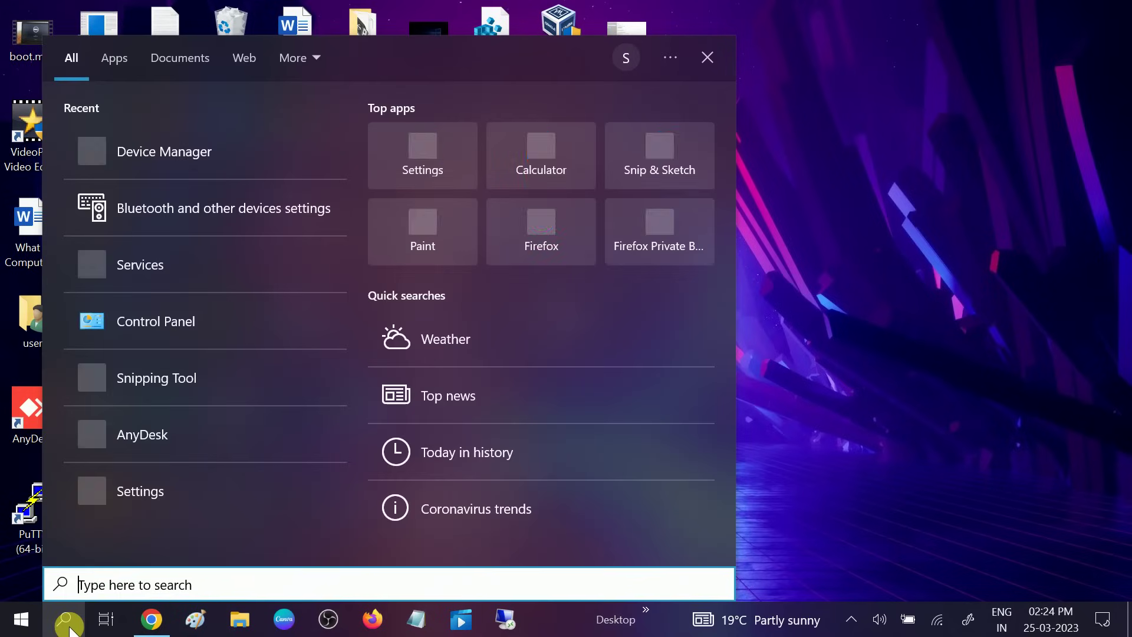
type("servi")
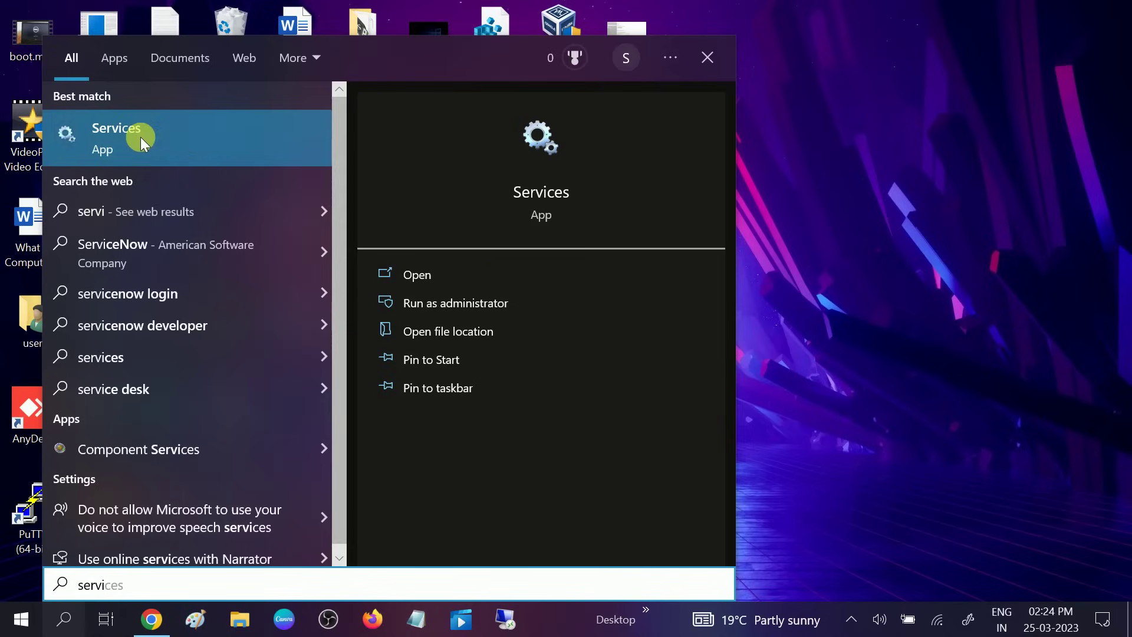
left_click(441, 303)
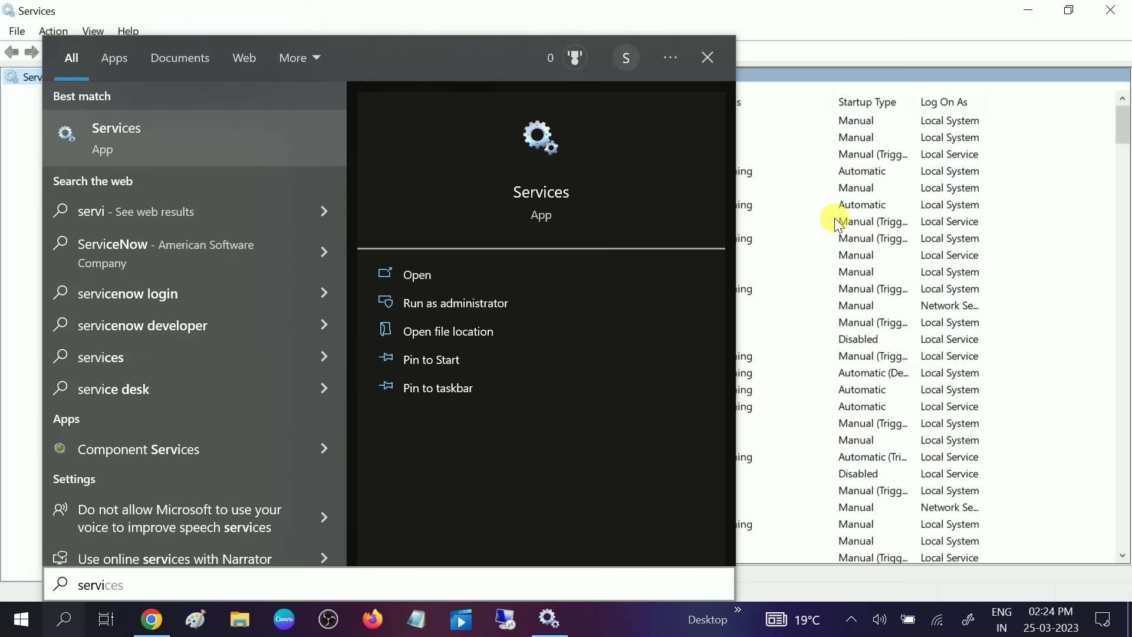
left_click(836, 221)
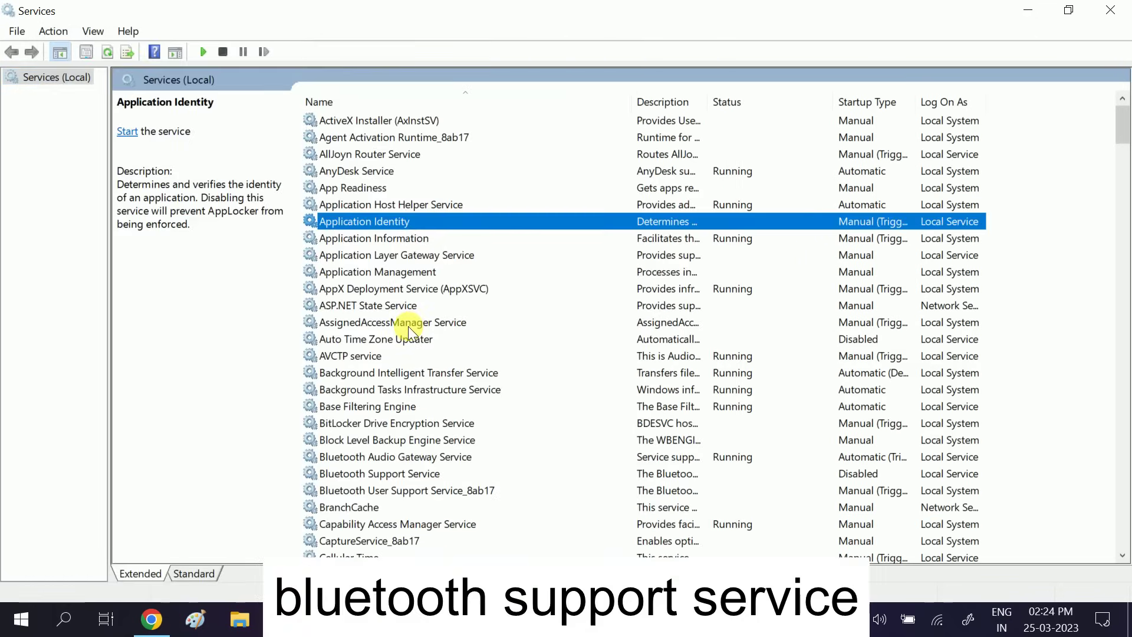
Find Bluetooth Support Service in the services list and open its properties
key("b")
key("b")
key("b")
key("b")
key("b")
key("b")
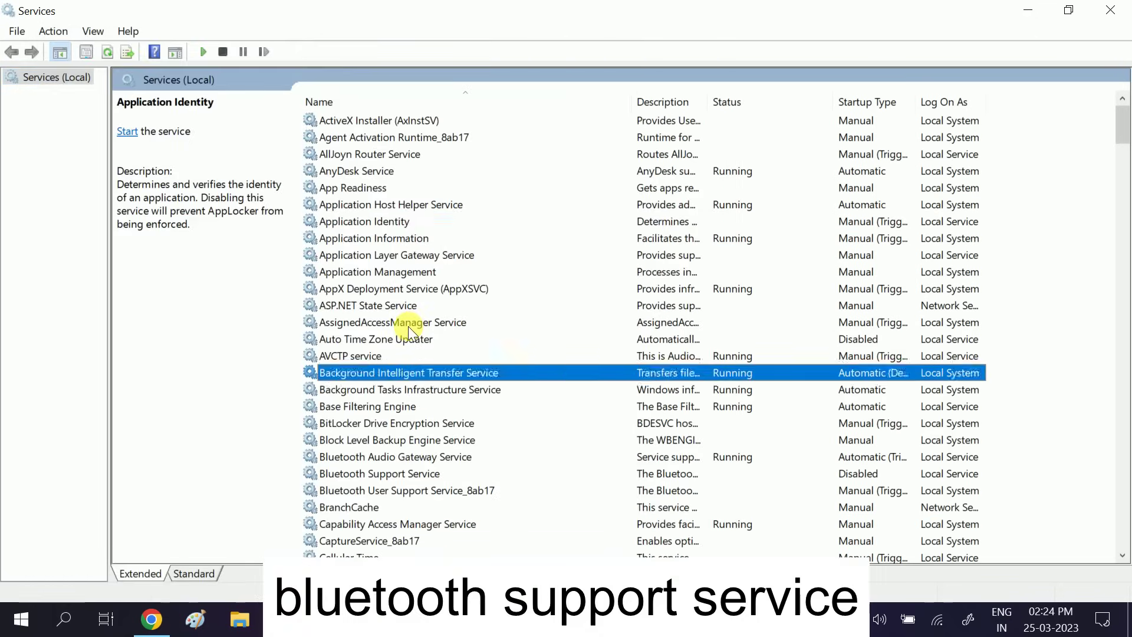
scroll(408, 330, "down", 3)
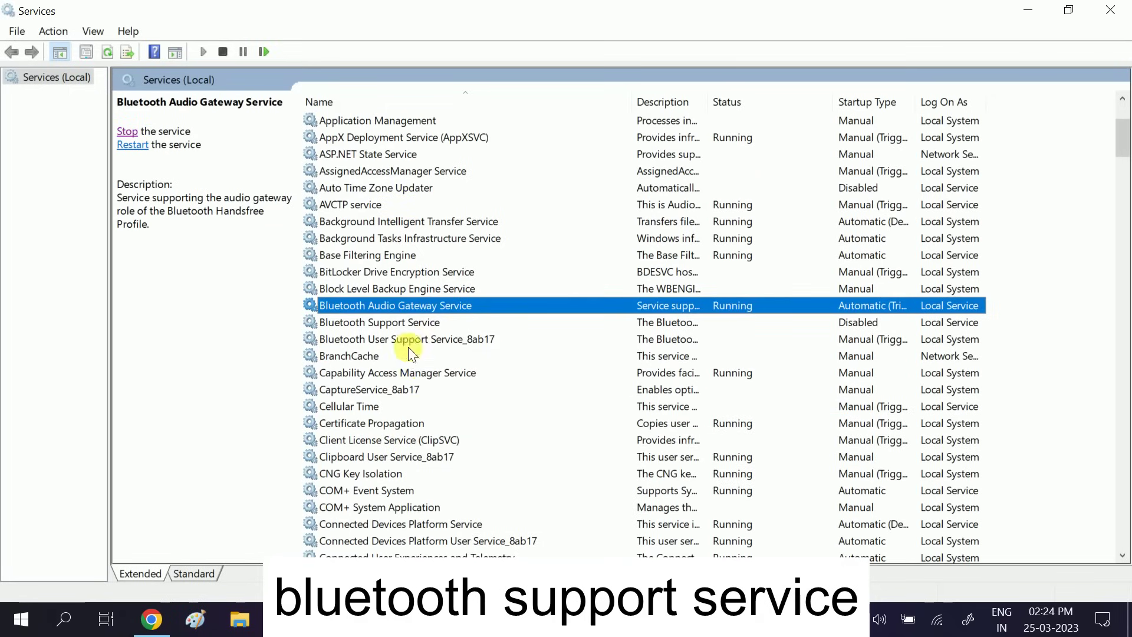
left_click(415, 321)
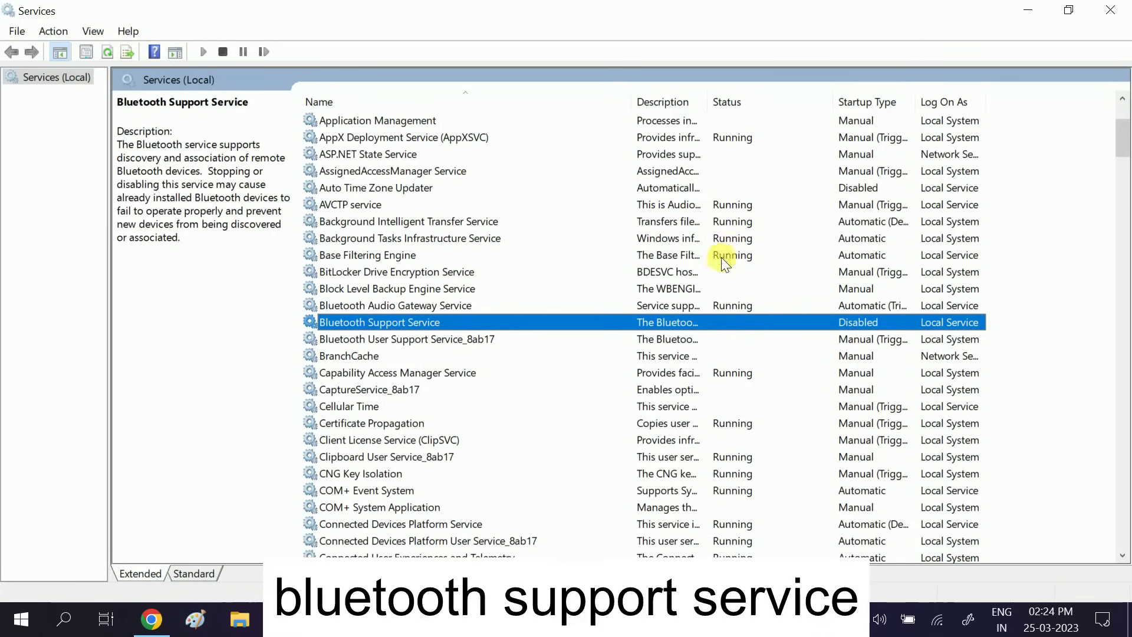
right_click(438, 322)
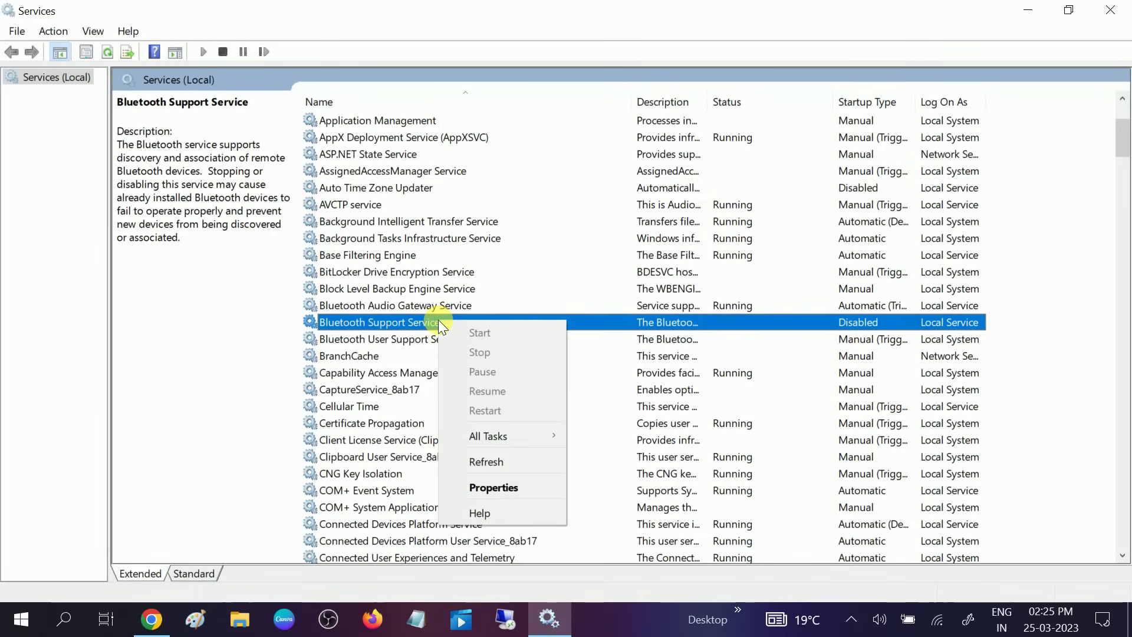
left_click(495, 486)
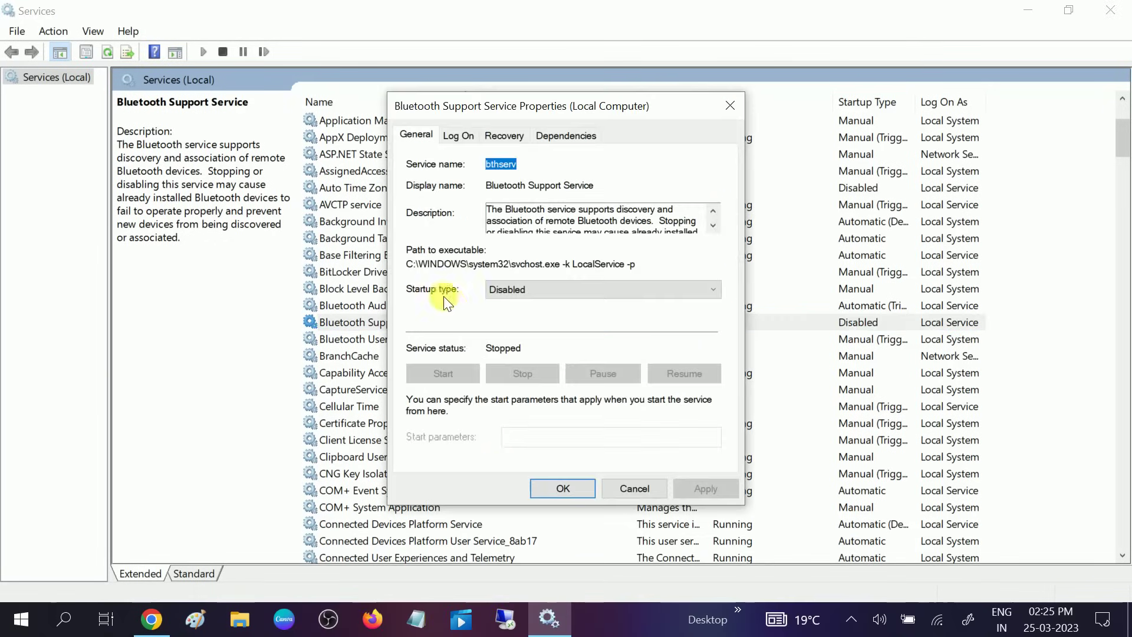
Set the Bluetooth Support Service's startup type to Automatic and start the service, closing Services when finished
left_click(538, 288)
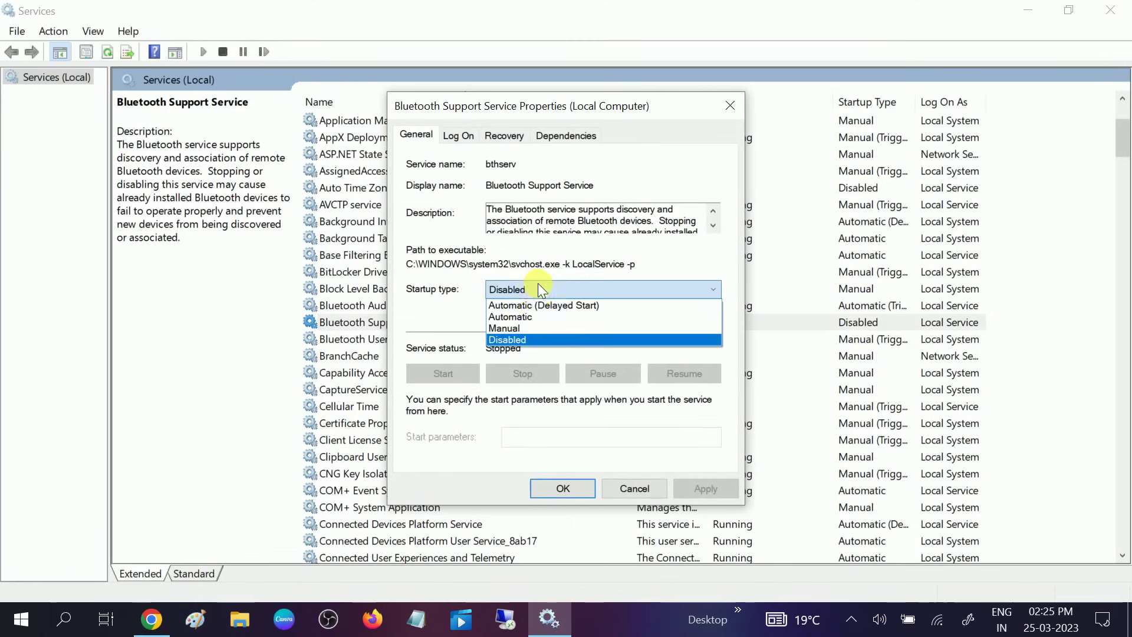
left_click(530, 316)
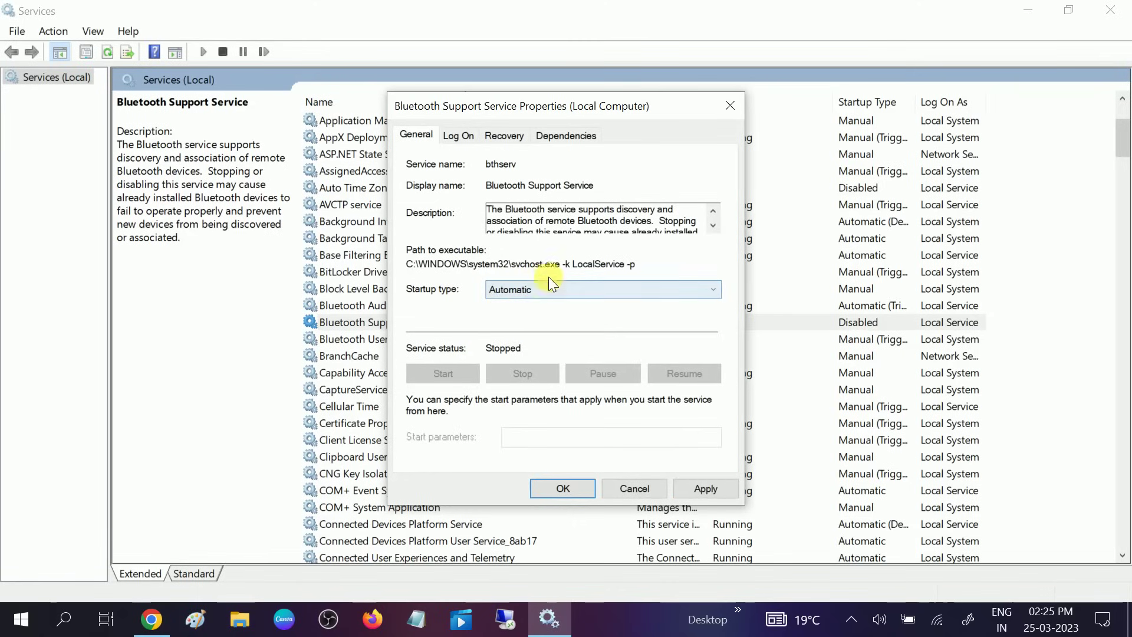
left_click(706, 488)
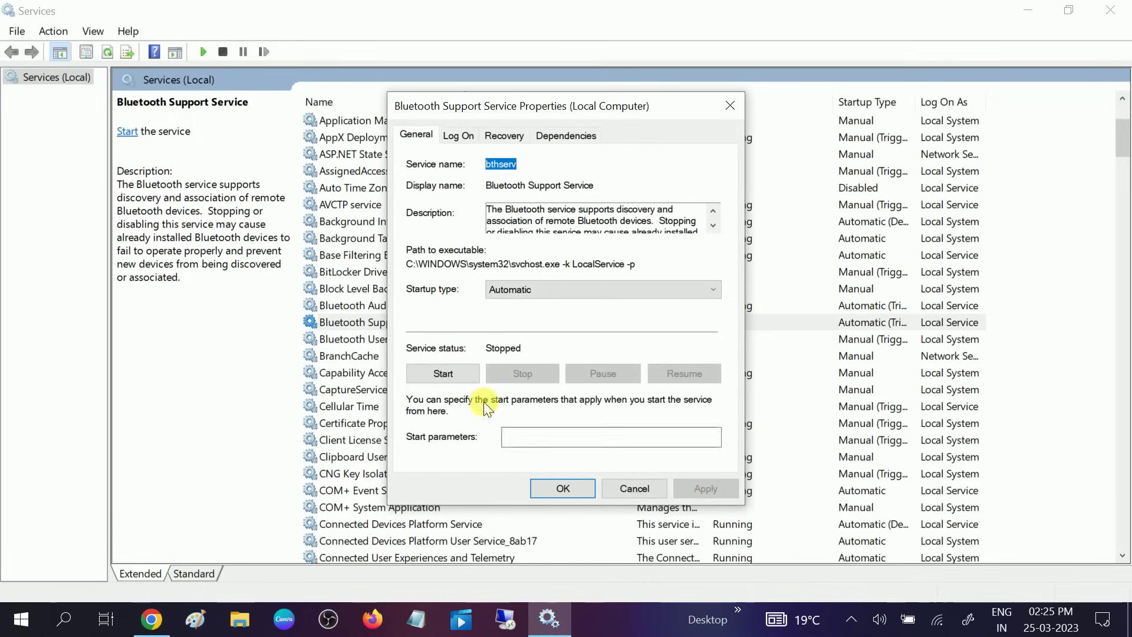
left_click(451, 374)
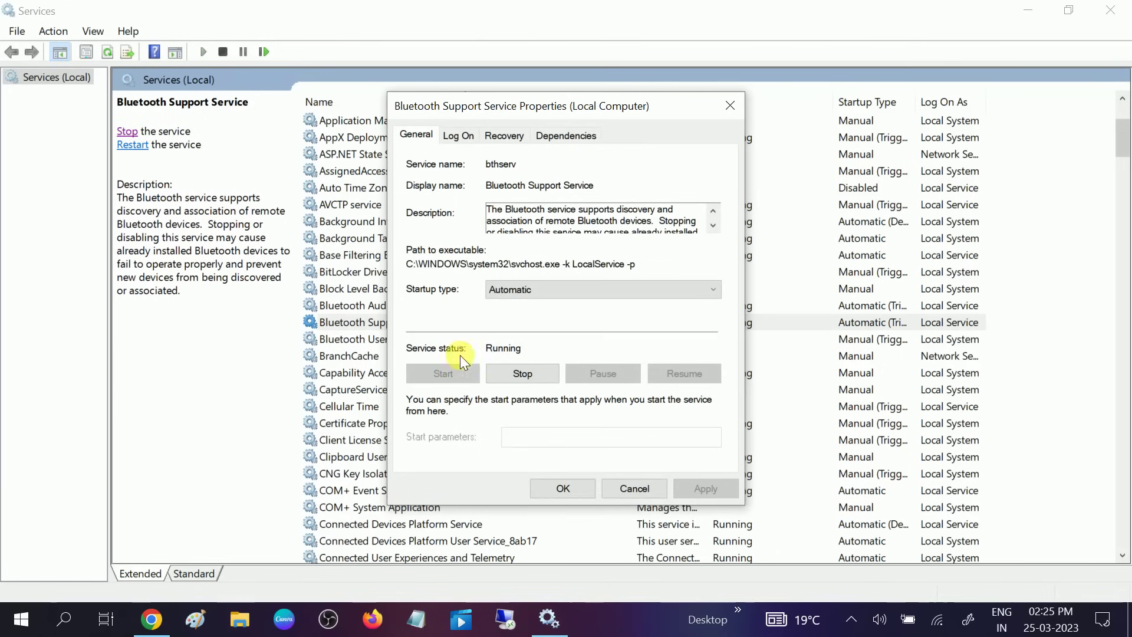
left_click(561, 487)
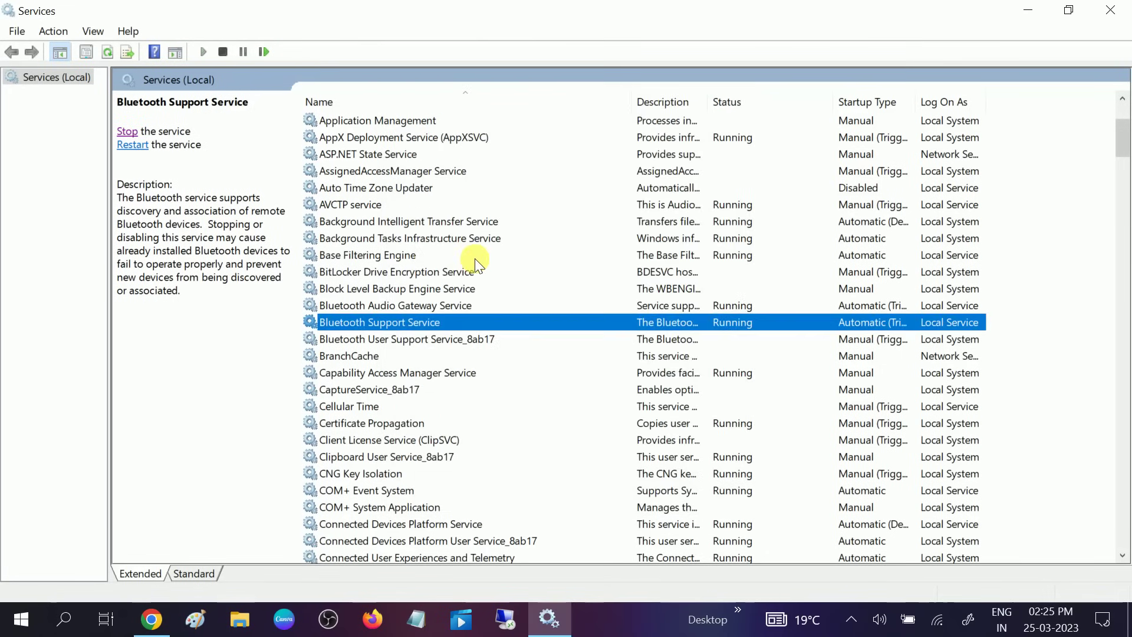
left_click(1110, 11)
Reopen the Bluetooth and other devices settings to check the Bluetooth options, and close them after viewing
left_click(65, 619)
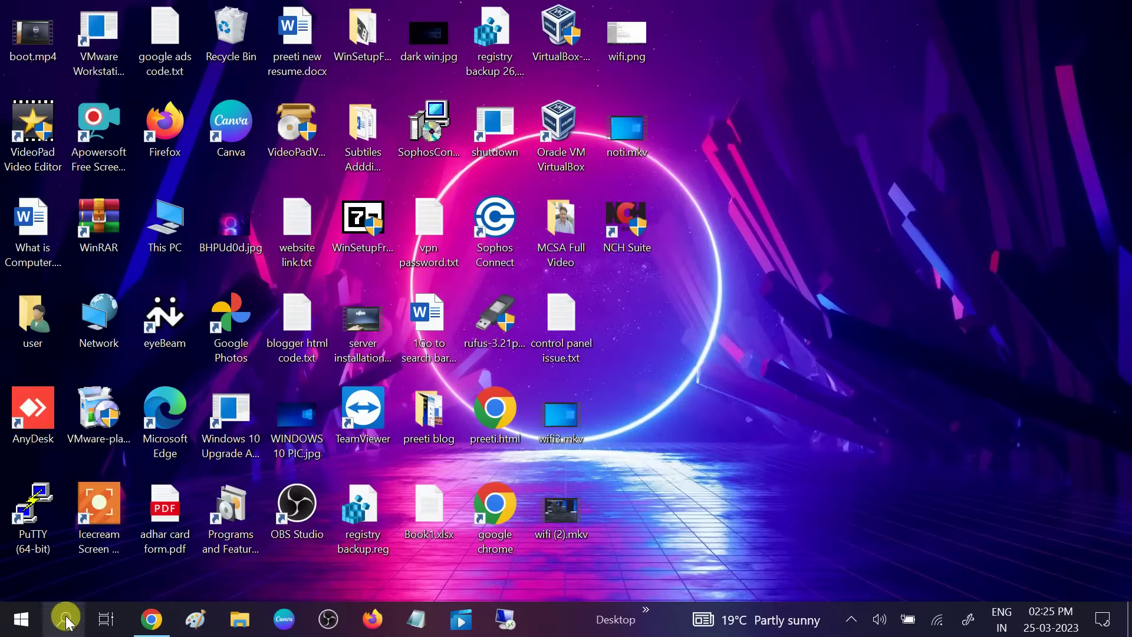
type("b")
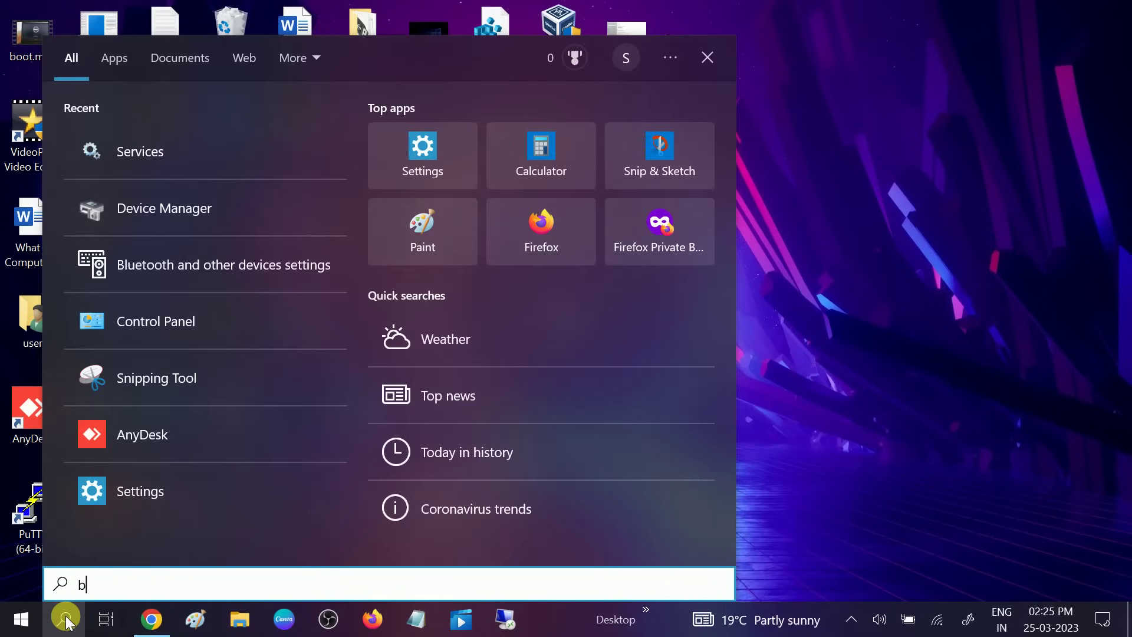
type("lue")
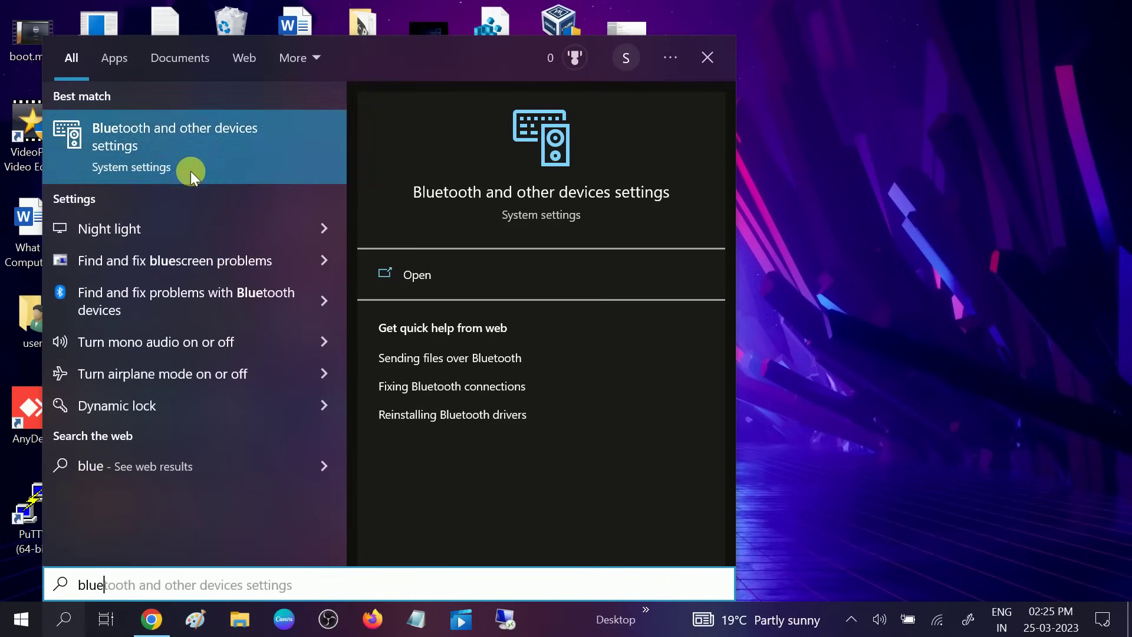
left_click(195, 160)
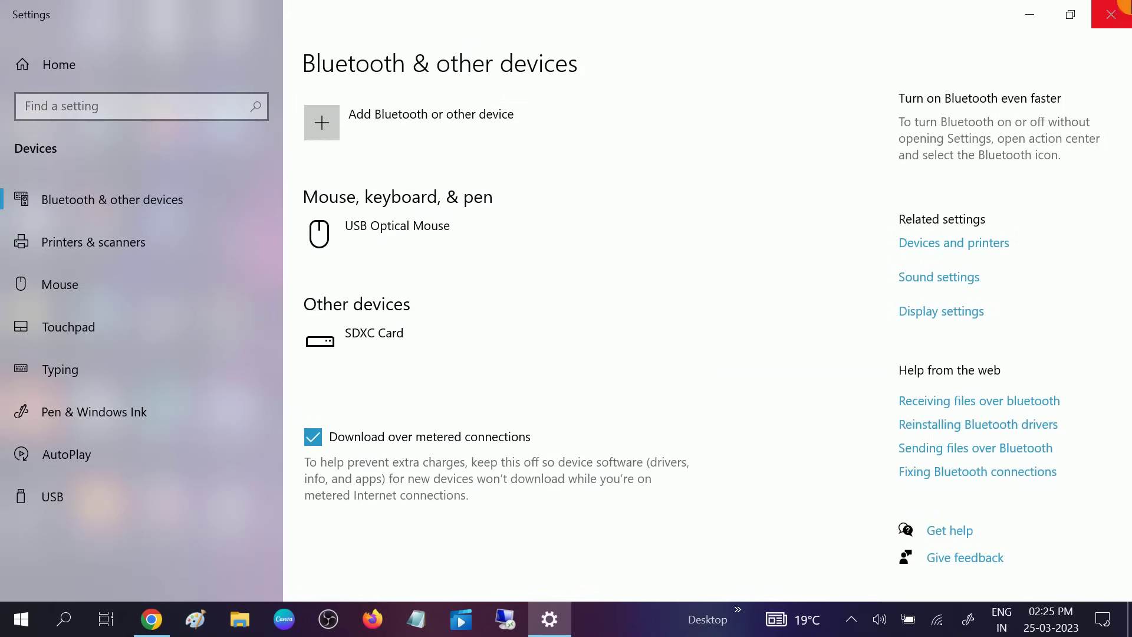
left_click(1124, 5)
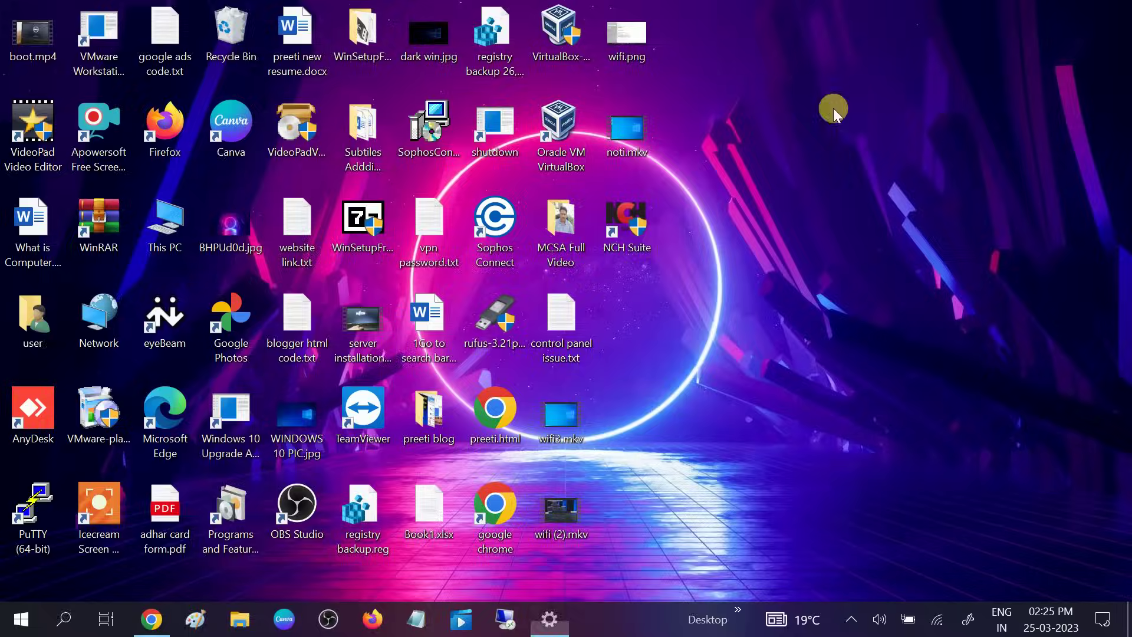
Search the system for Device Manager, open it, and scan for hardware changes
left_click(67, 628)
type("dev")
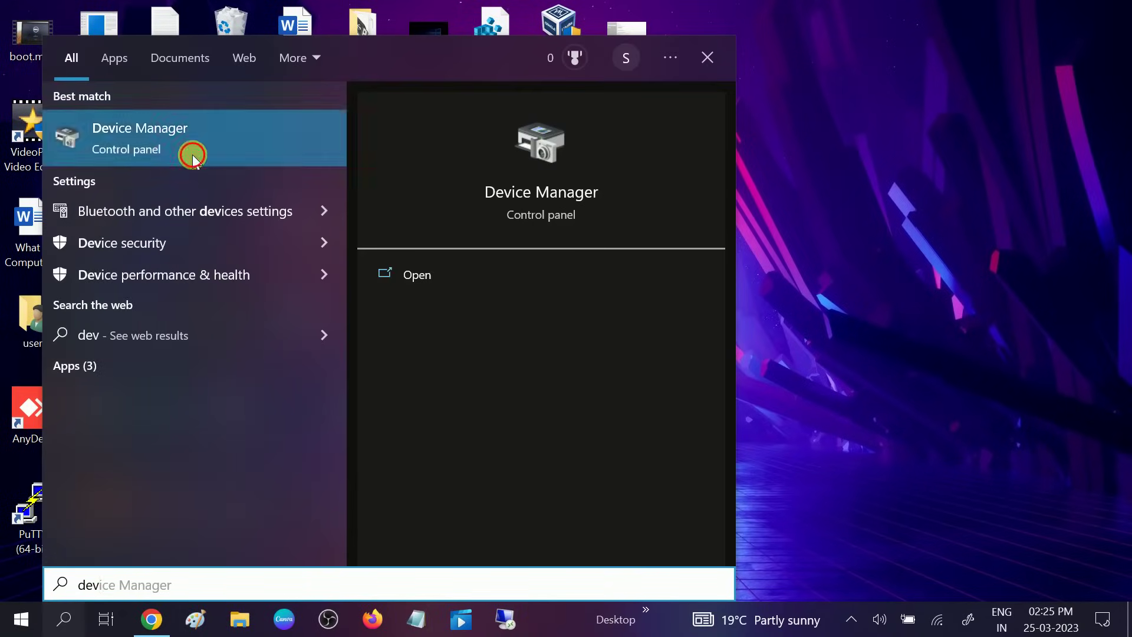
left_click(193, 155)
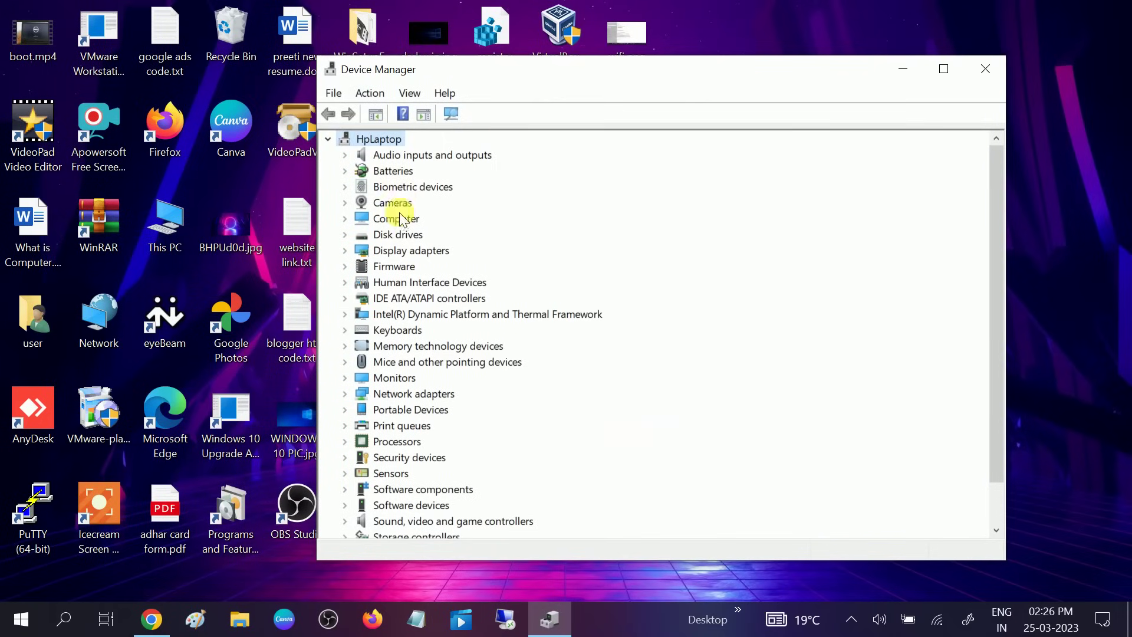
left_click(365, 94)
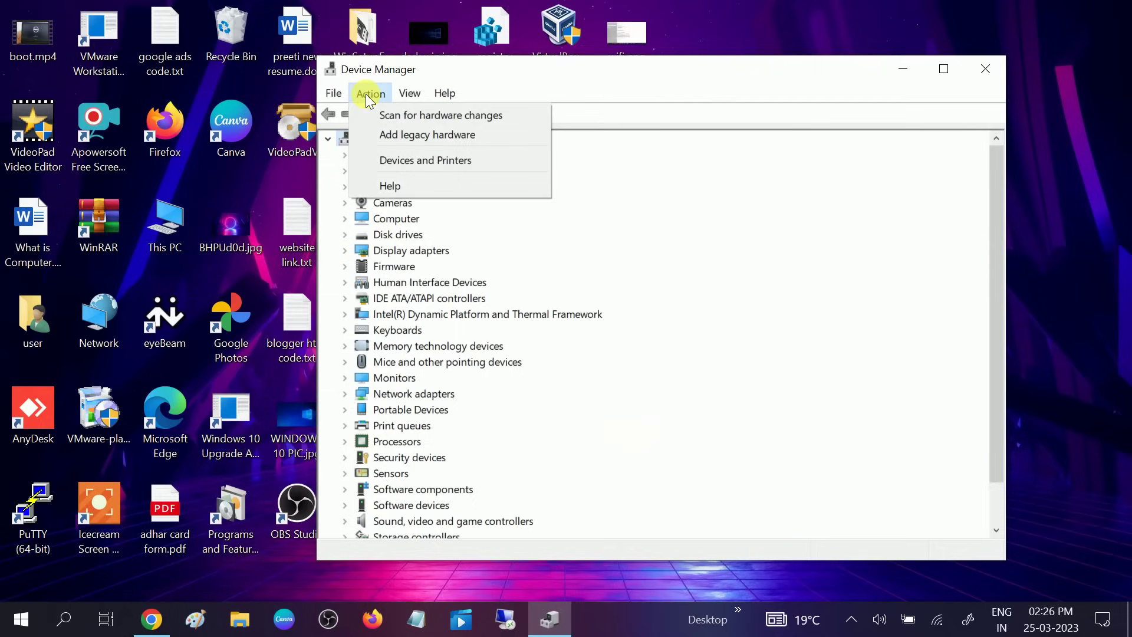
left_click(405, 115)
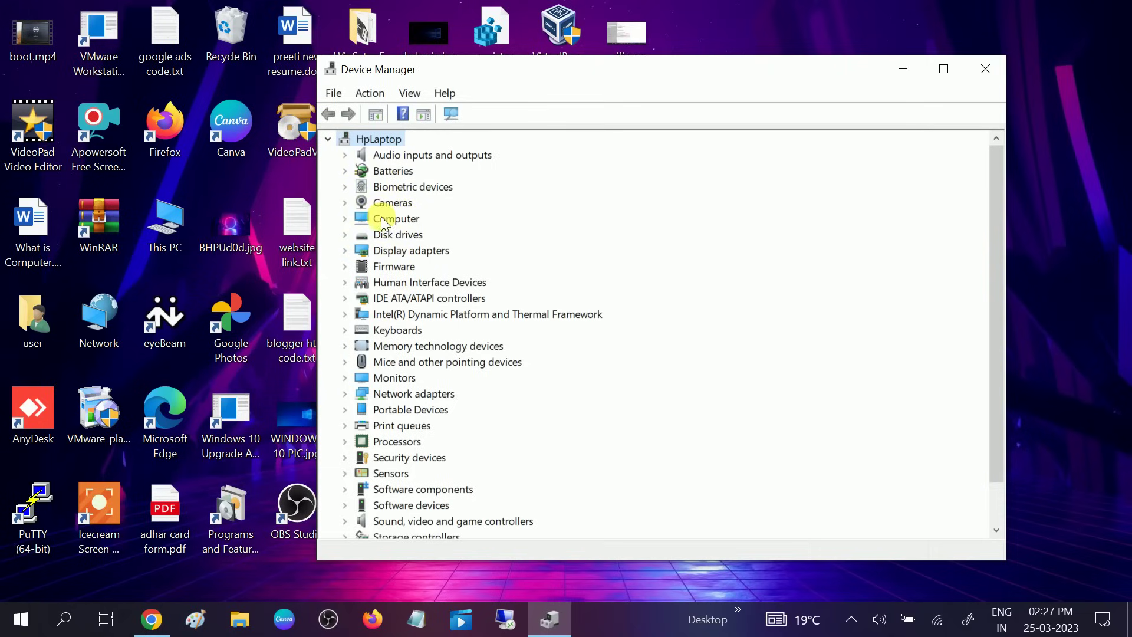
Start adding legacy hardware with manual selection from a list, choosing Network adapters as the hardware type
left_click(368, 98)
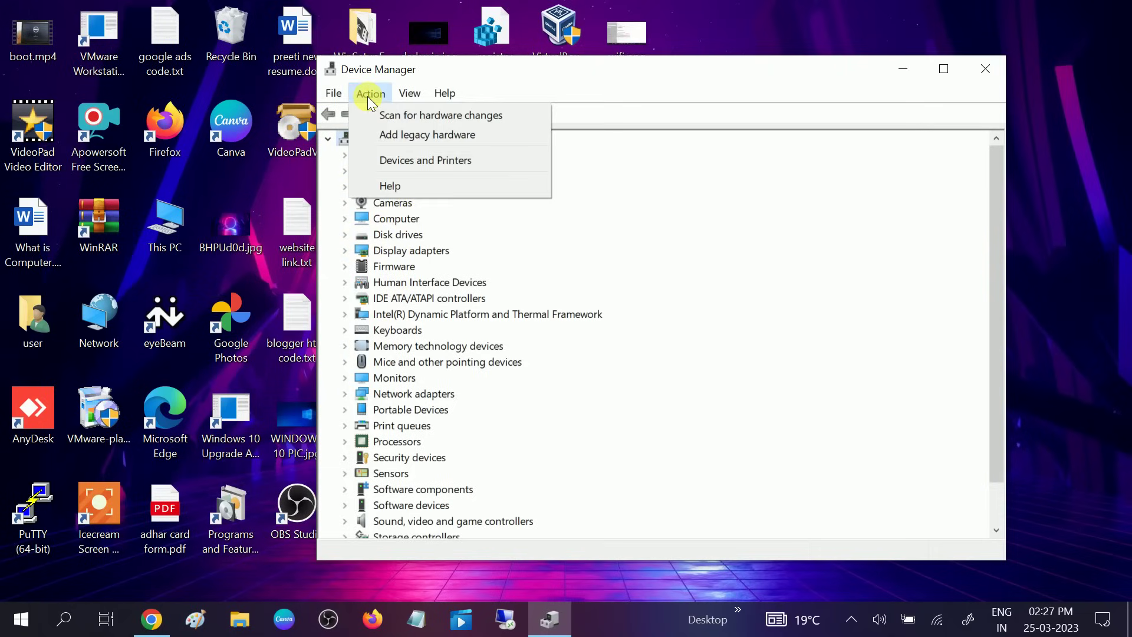
left_click(444, 133)
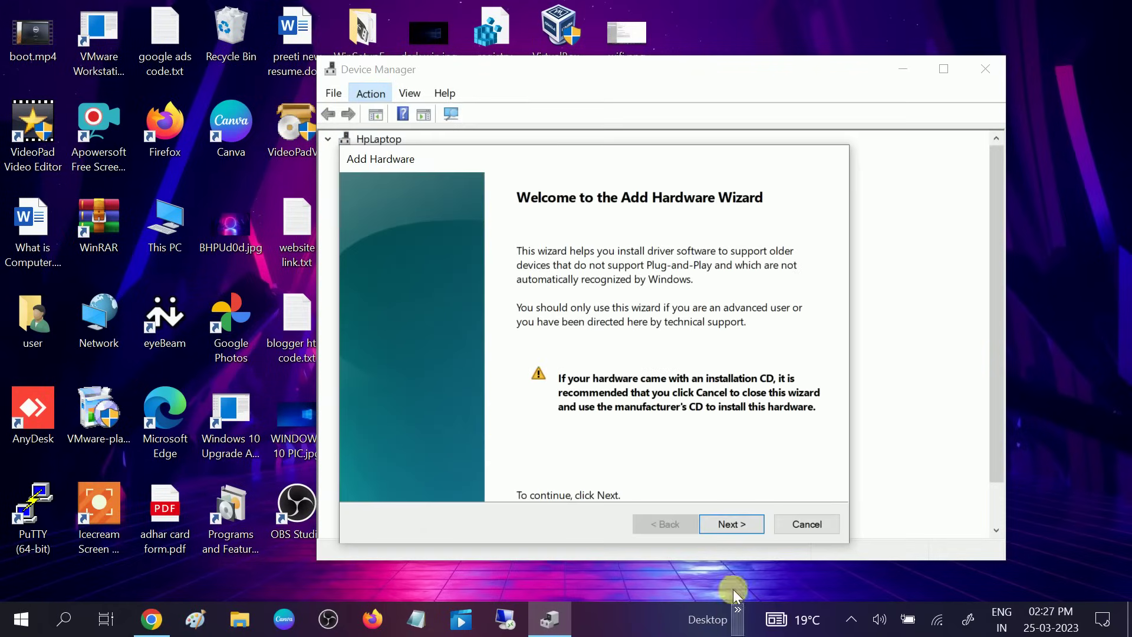
left_click(732, 524)
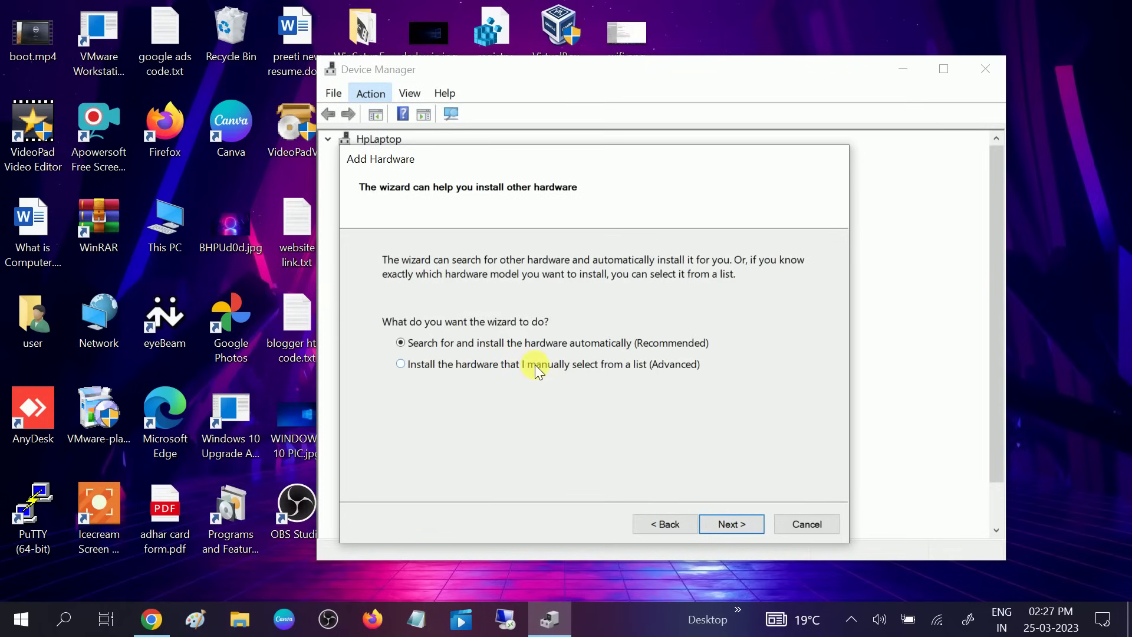
left_click(489, 371)
left_click(728, 524)
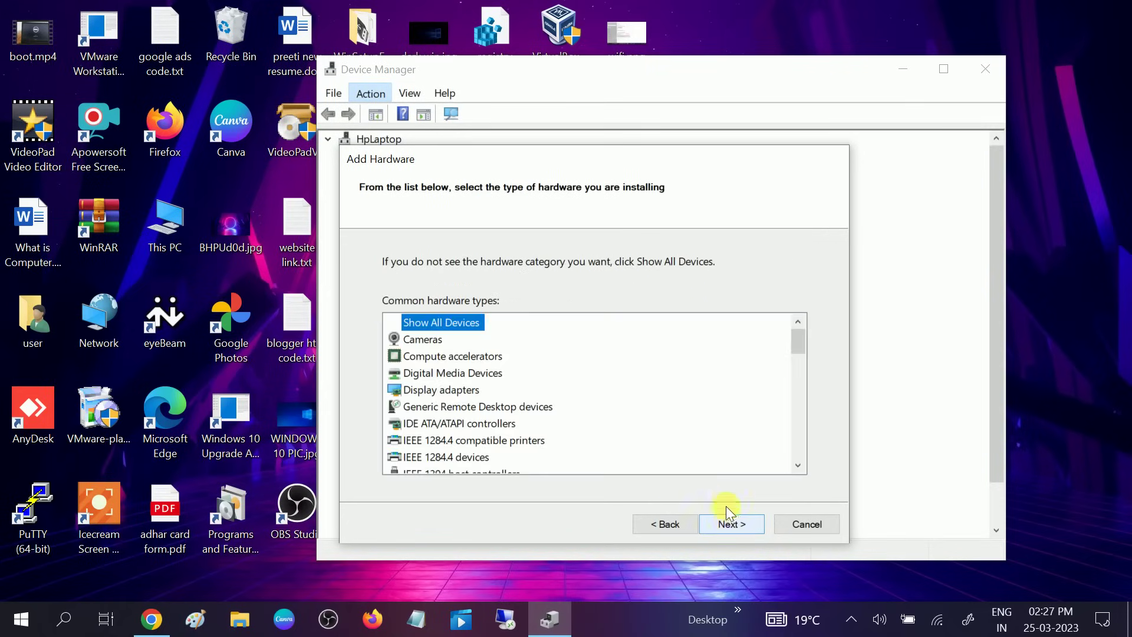
left_click_drag(794, 344, 802, 394)
left_click(443, 373)
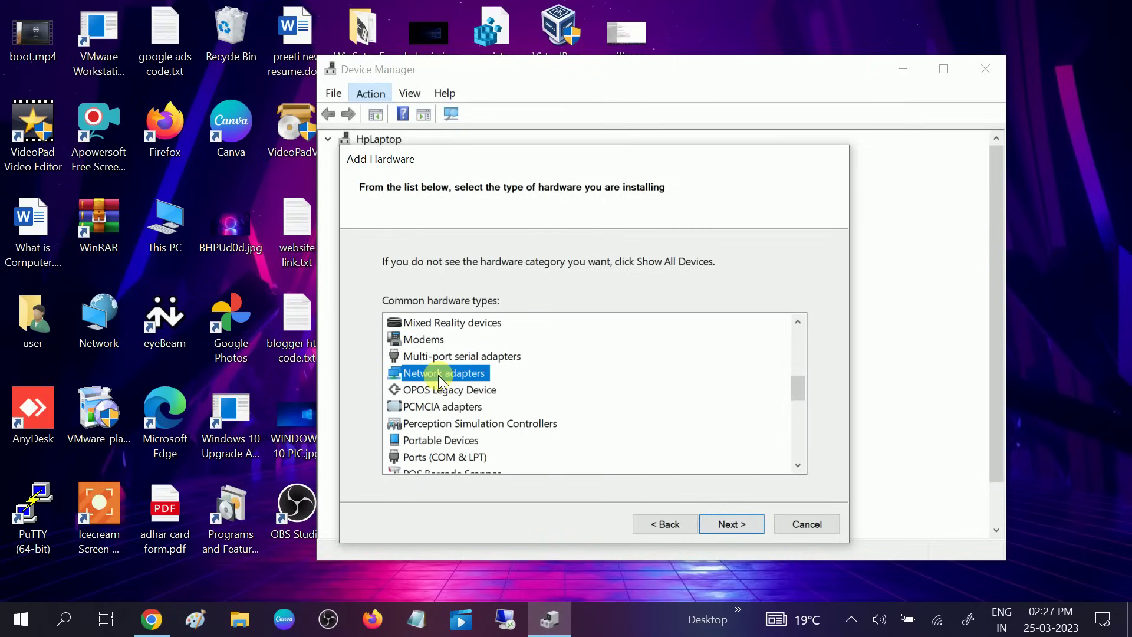
left_click(725, 524)
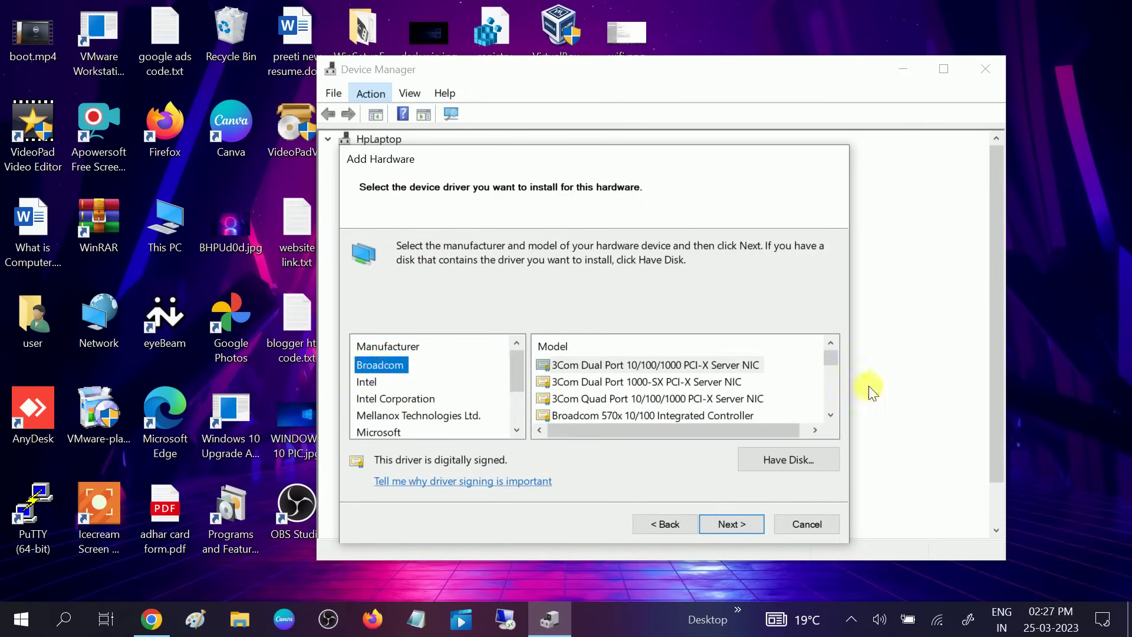
Look through the Broadcom and Intel network adapter models for a Bluetooth driver
left_click_drag(826, 353, 829, 401)
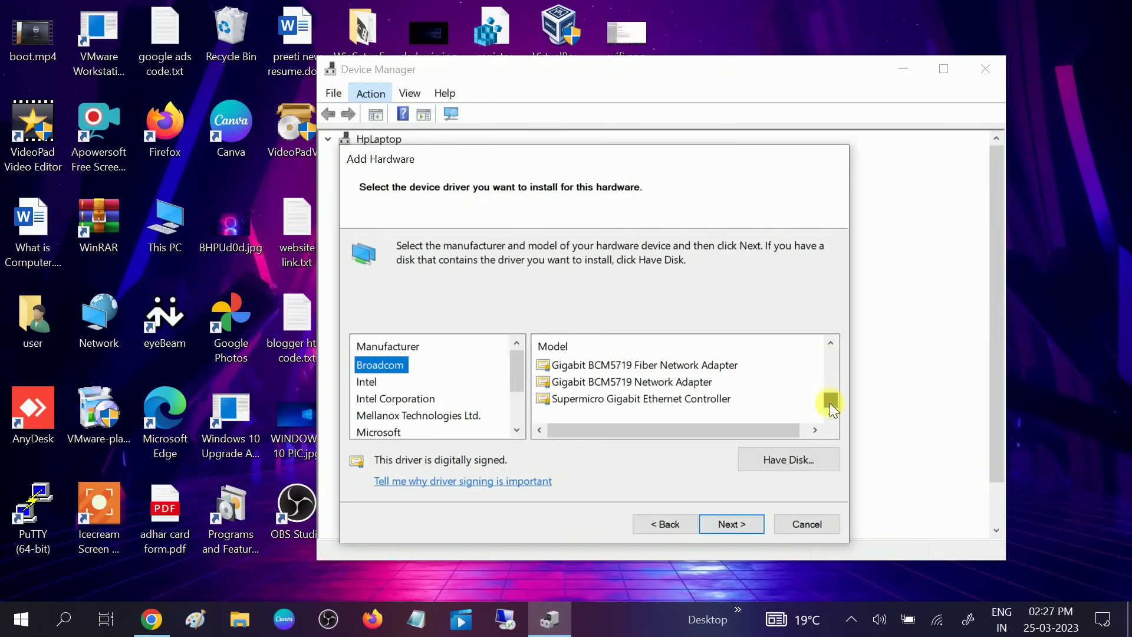
left_click(371, 382)
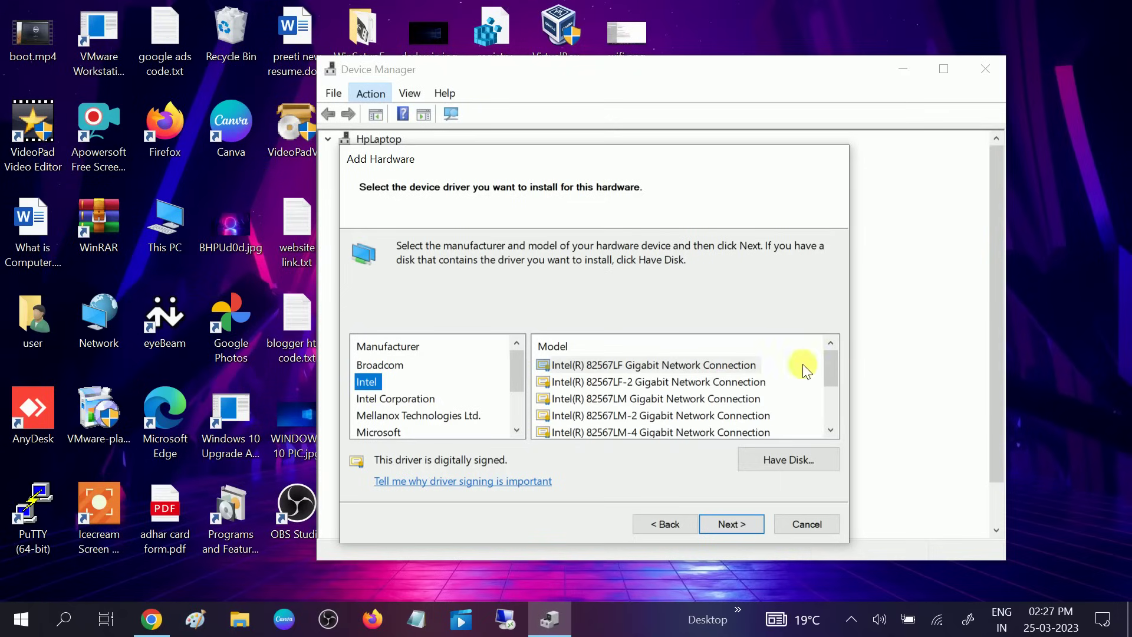
left_click_drag(830, 366, 826, 401)
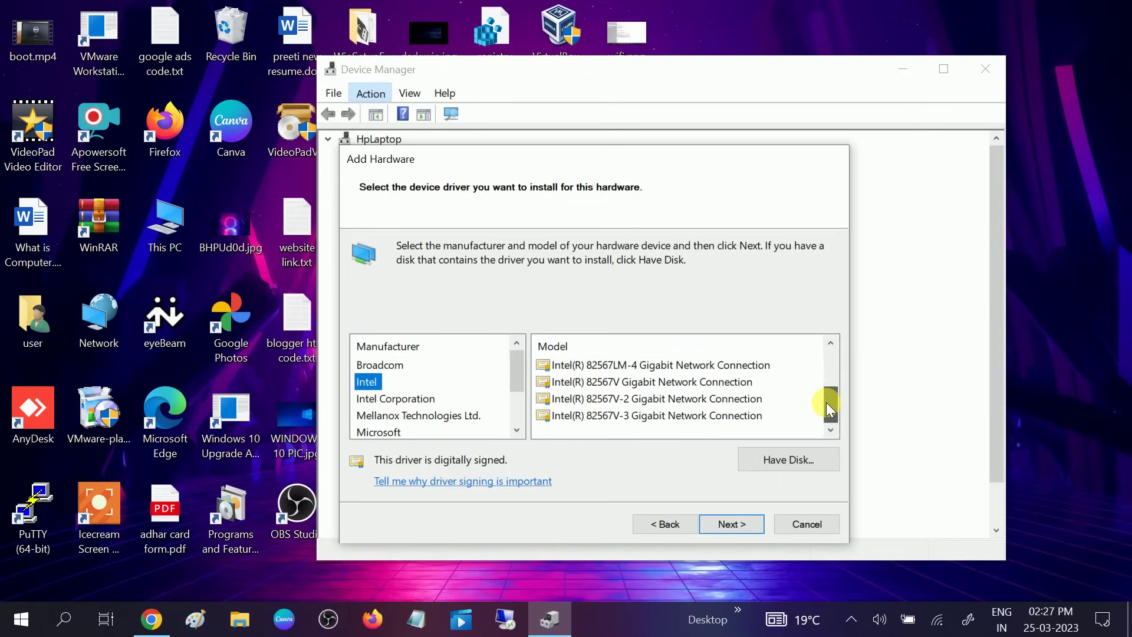
Examine the Intel Corporation models down through the Dual Band Wireless and Killer Wireless entries for a Bluetooth driver
left_click(401, 398)
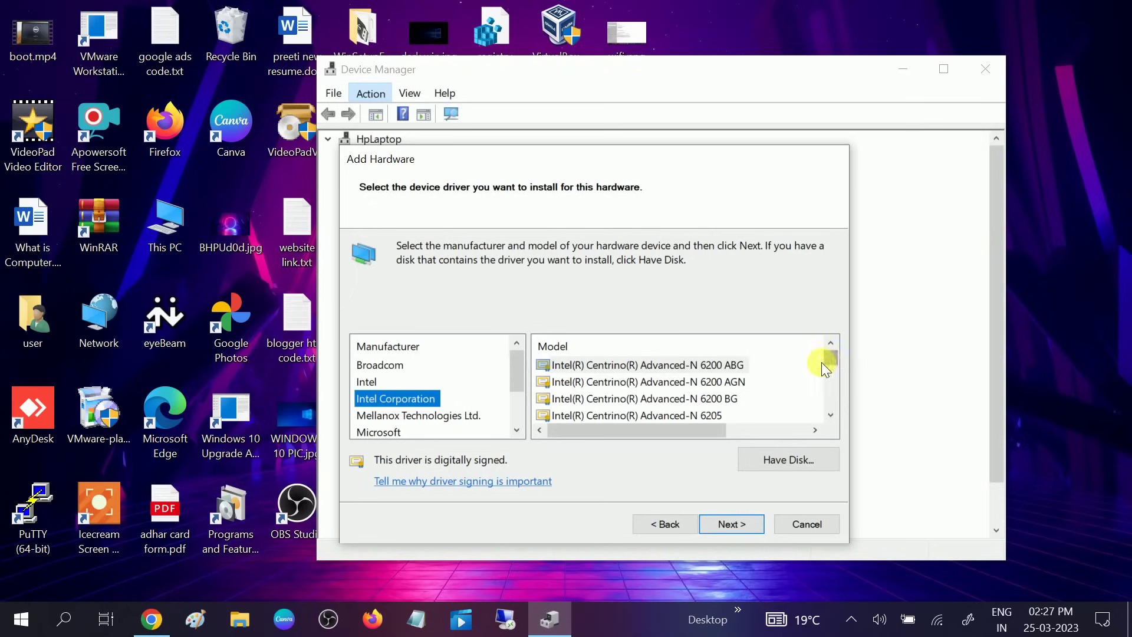
mouse_move(836, 355)
left_mouse_down()
mouse_move(832, 399)
mouse_move(822, 347)
left_mouse_up()
left_click(679, 366)
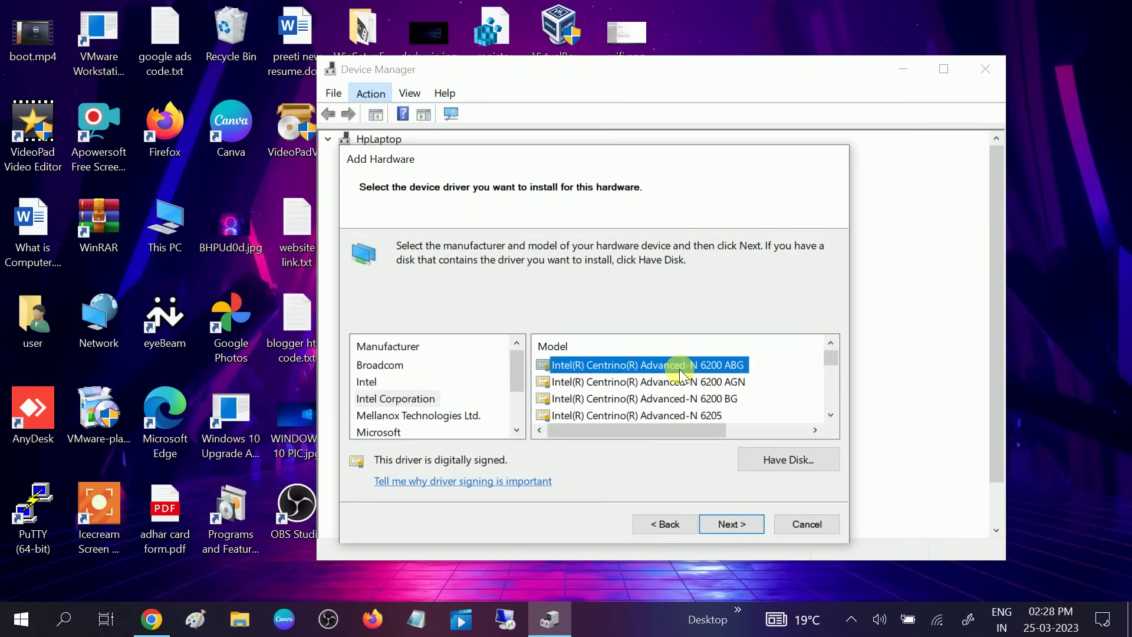
key("Down")
key("Down")
key("Down")
key("Down")
key("Down")
key("Down")
key("Down")
key("Down")
key("Down")
key("Down")
key("Down")
key("Down")
key("Down")
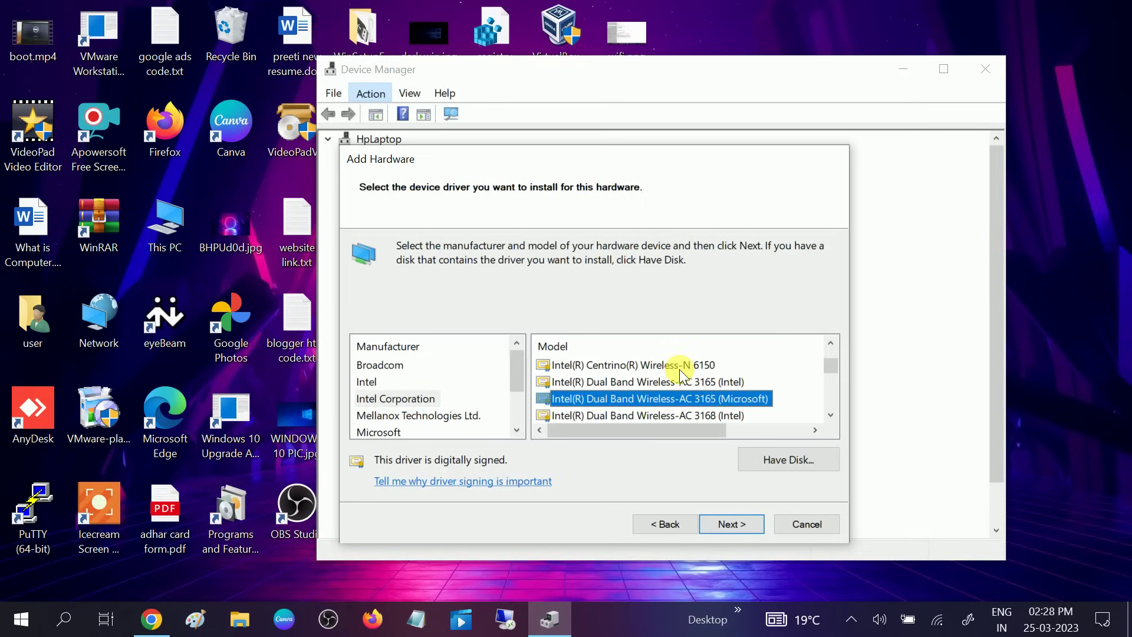
key("Down")
key("Down")
key("Down")
key("Down")
key("Down")
key("Down")
key("Down")
key("Down")
key("Down")
key("Down")
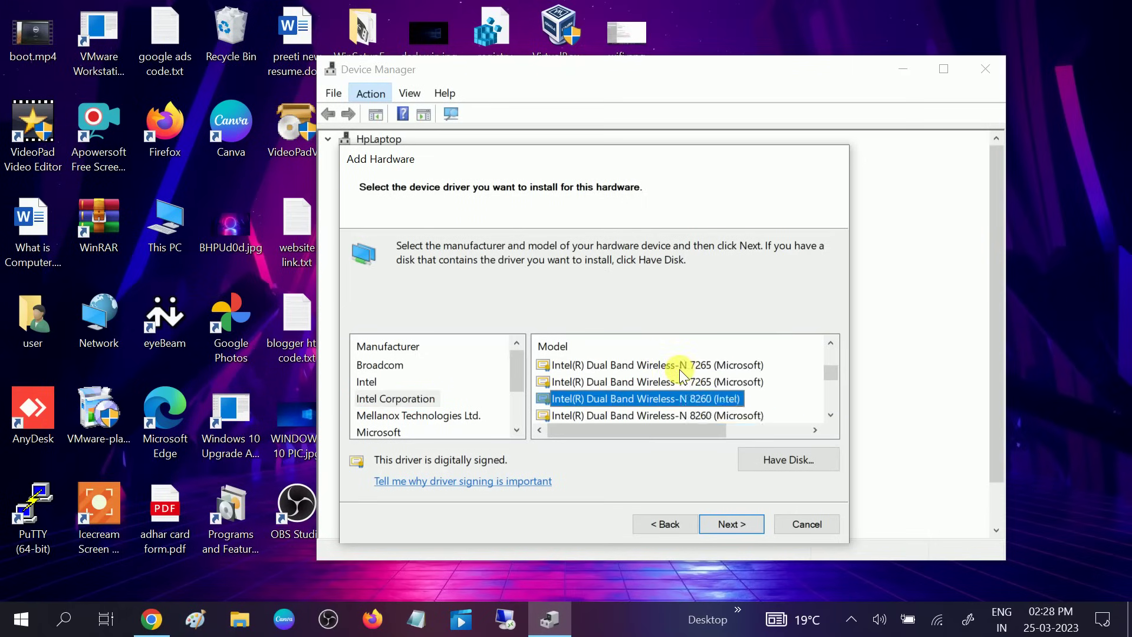
key("Down")
key("Down")
key("Down")
key("Down")
key("Down")
key("Down")
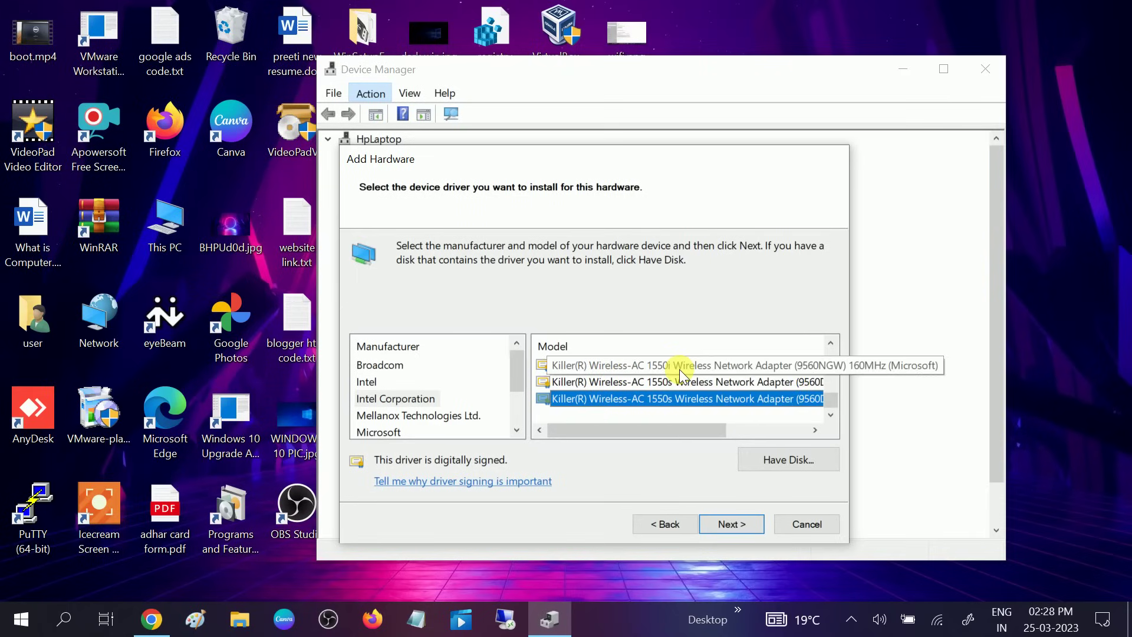
Examine the Mellanox Technologies Ltd. and Microsoft network adapter models for a Bluetooth device driver
left_click(414, 419)
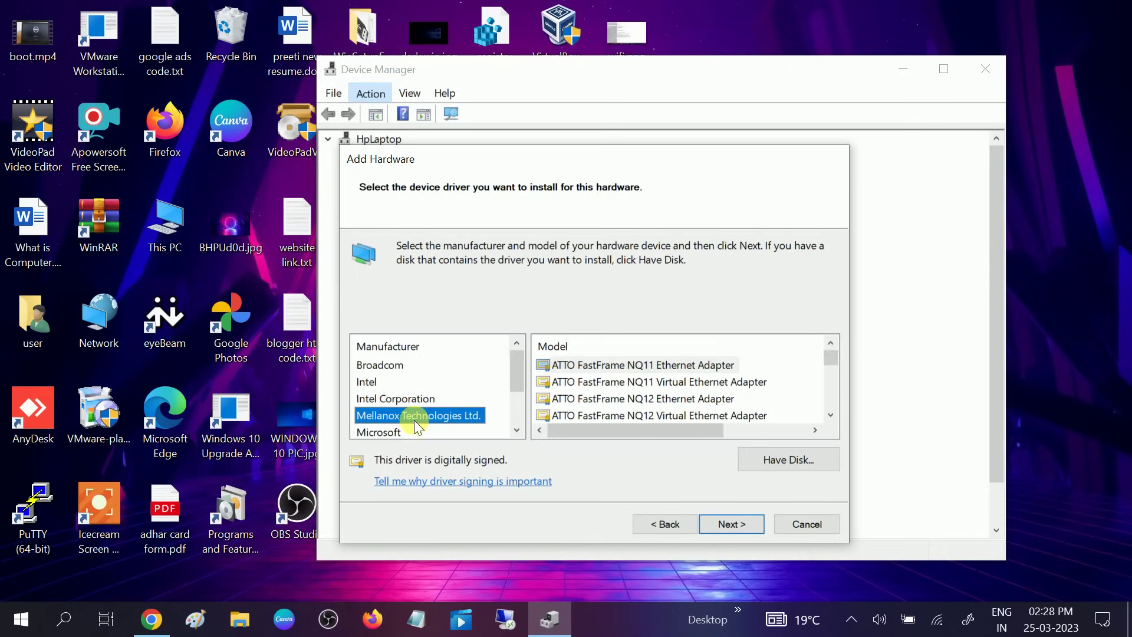
left_click_drag(831, 356, 819, 408)
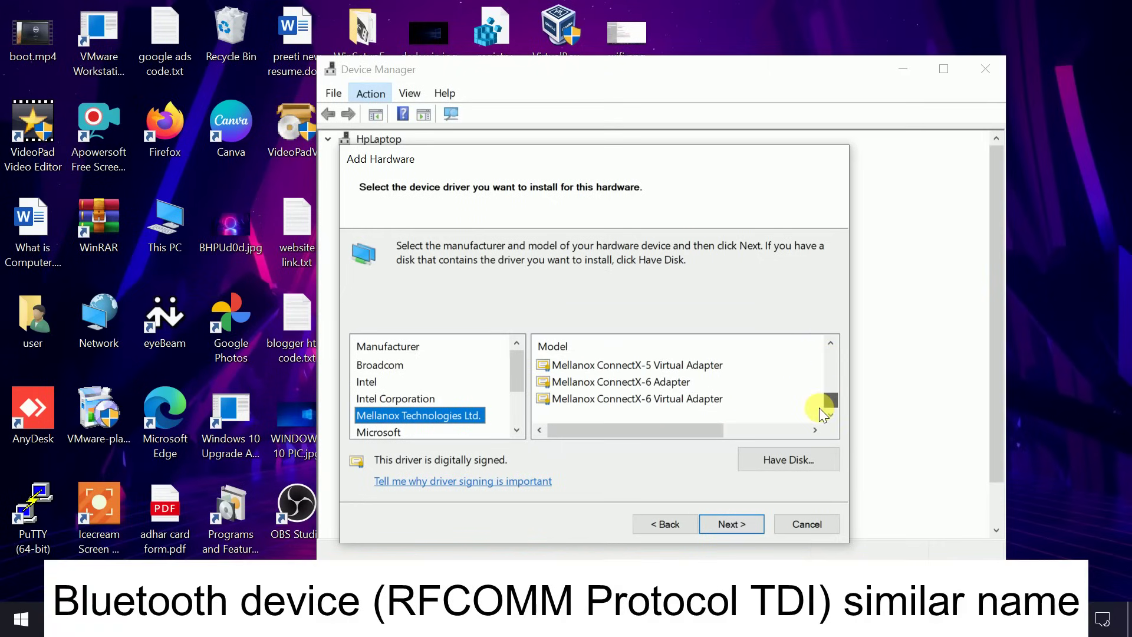
left_click_drag(513, 379, 511, 404)
left_click(387, 382)
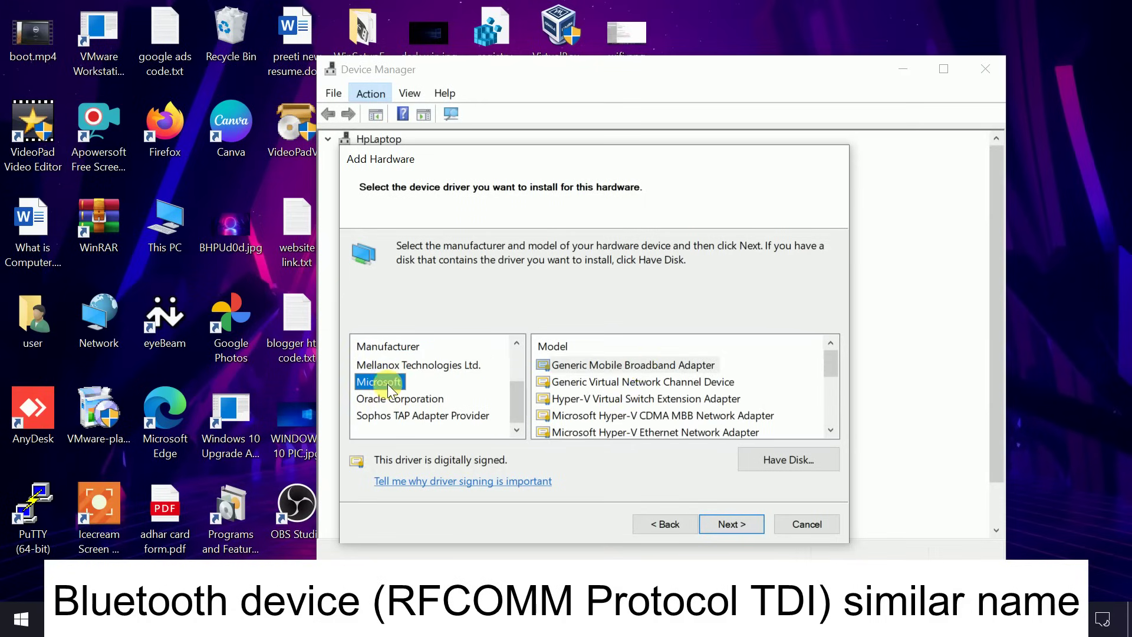
left_click(652, 365)
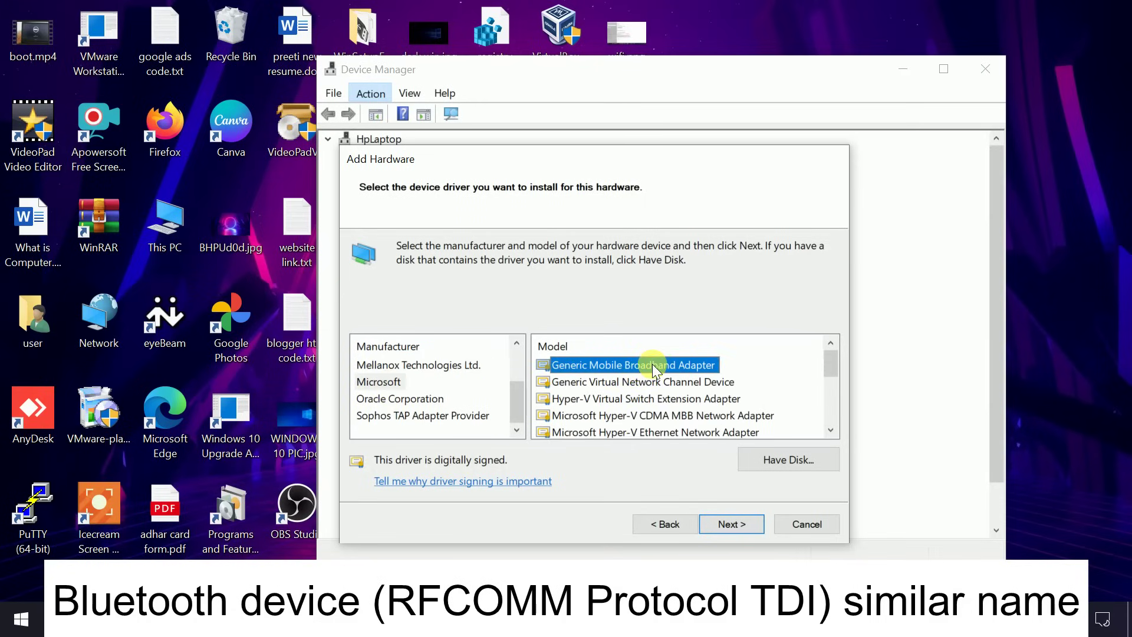
key("Down")
key("Down")
key("Down")
key("Down")
key("Down")
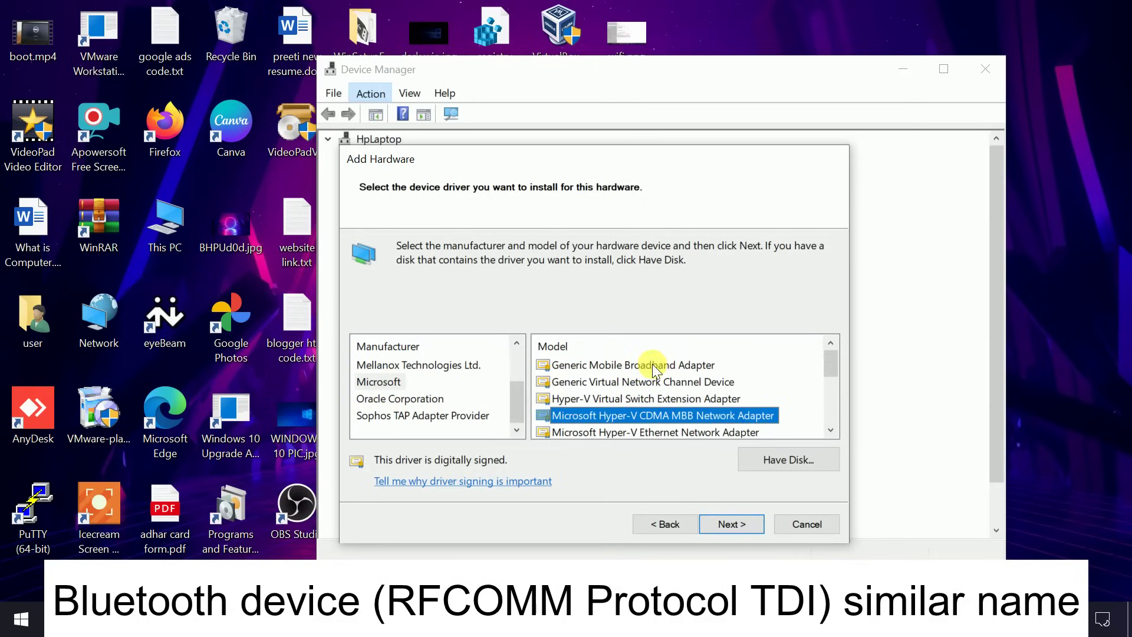
key("Down")
key("Down")
key("Down")
key("Down")
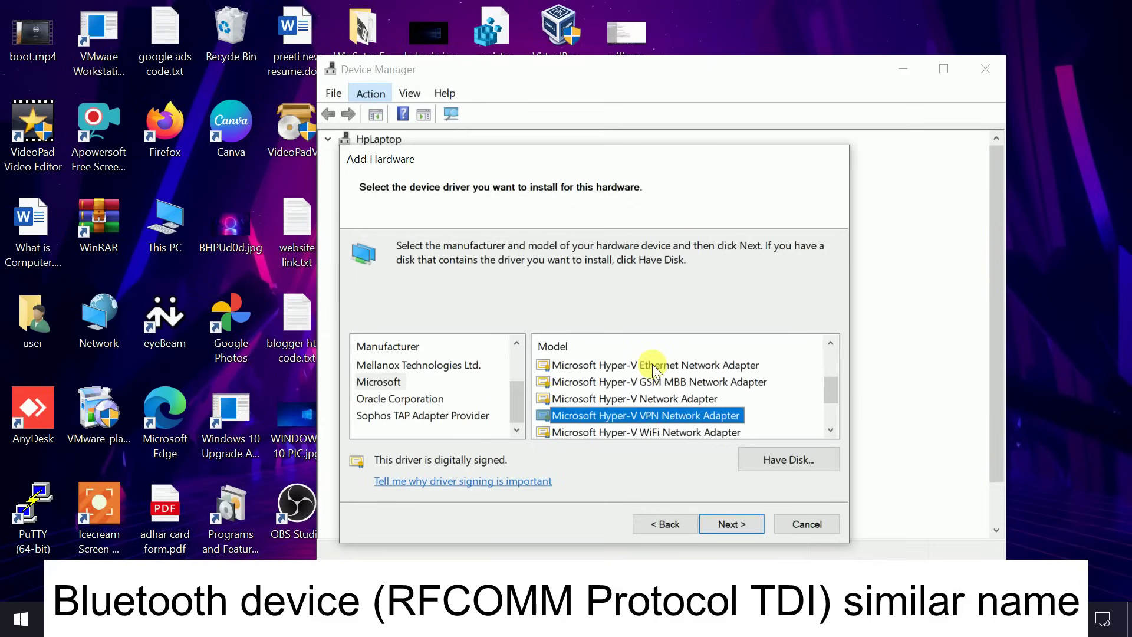
key("Down")
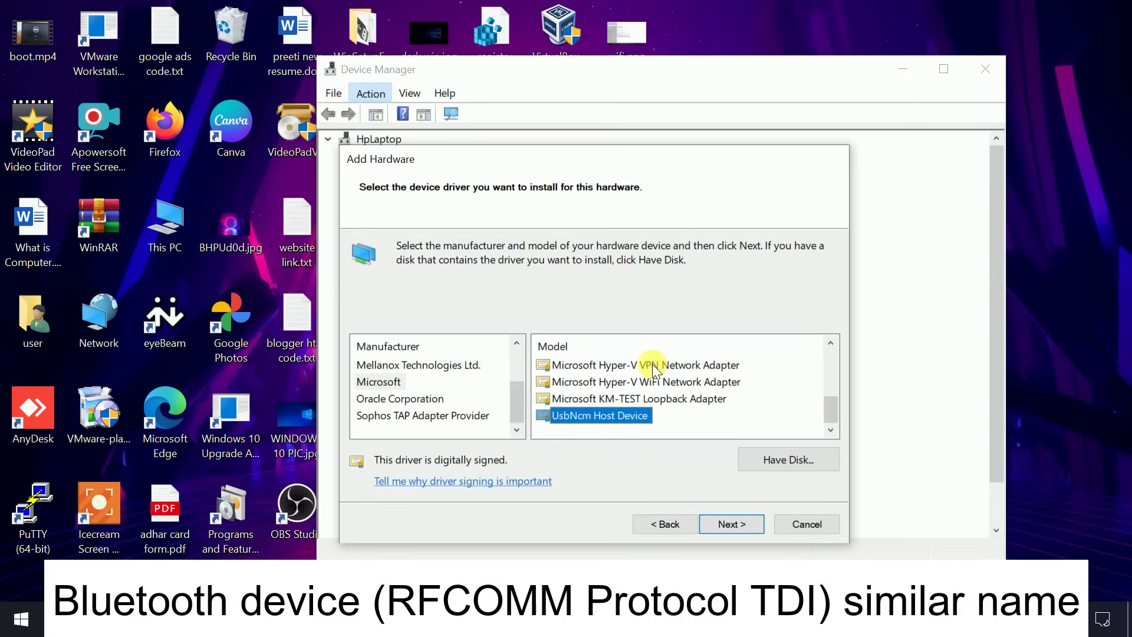
key("Up")
key("Up")
key("Home")
key("Down")
key("Up")
key("Down")
key("Up")
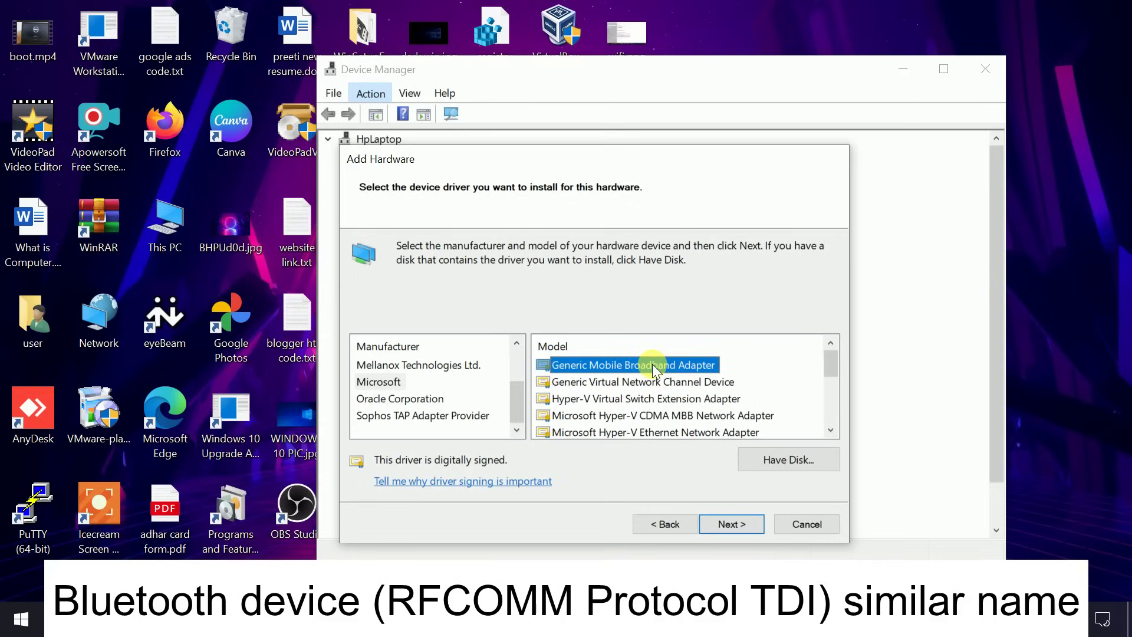
key("Down")
key("Up")
Check the Oracle Corporation, Sophos TAP Adapter Provider and Microsoft models, and exit the Add Hardware wizard and Device Manager without installing a driver
left_click(426, 402)
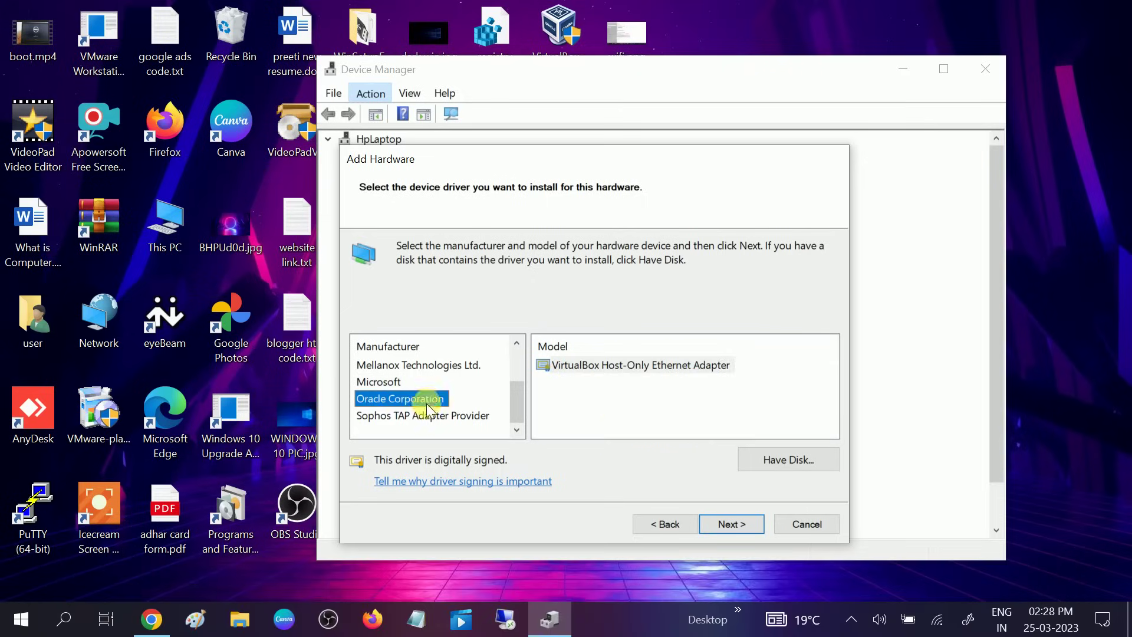
left_click(433, 416)
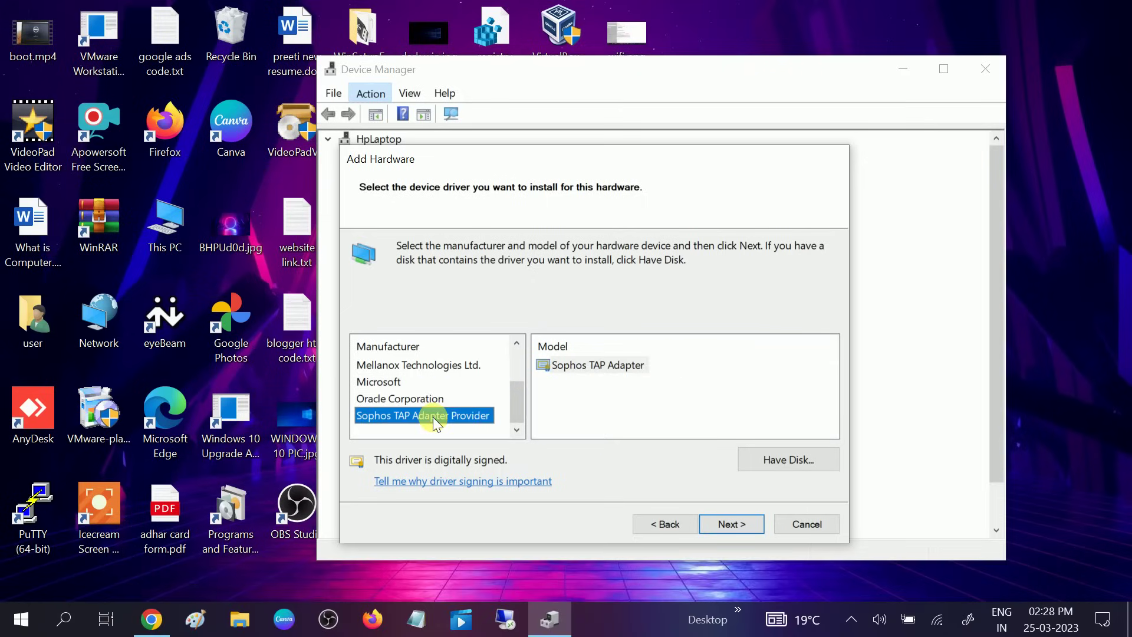
left_click(396, 392)
left_click(401, 382)
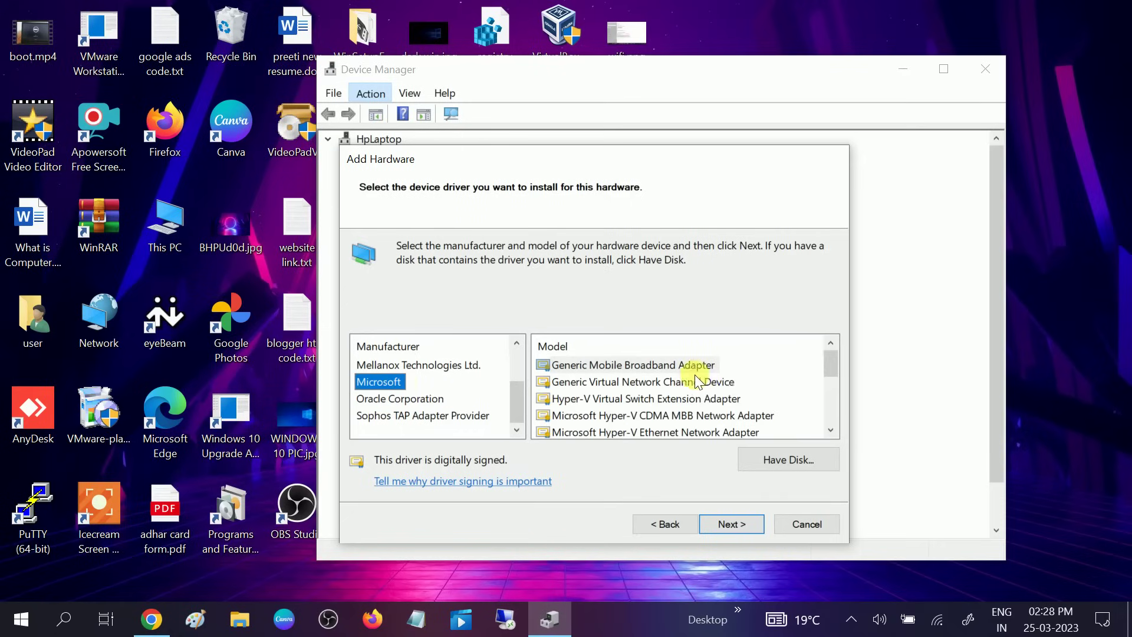
left_click(617, 365)
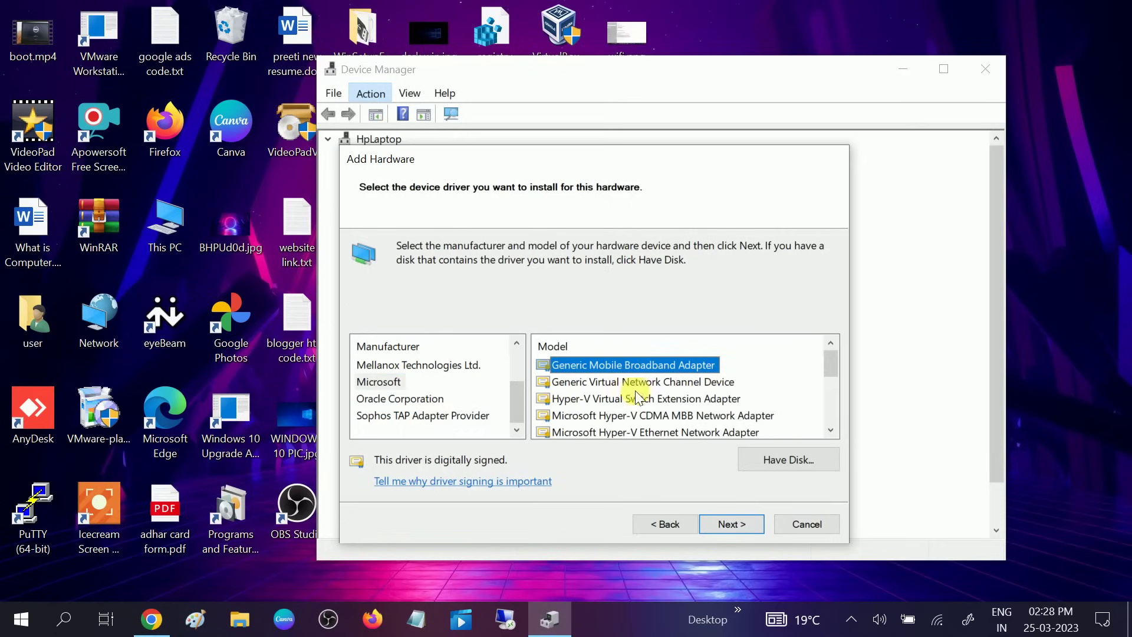
left_click(812, 523)
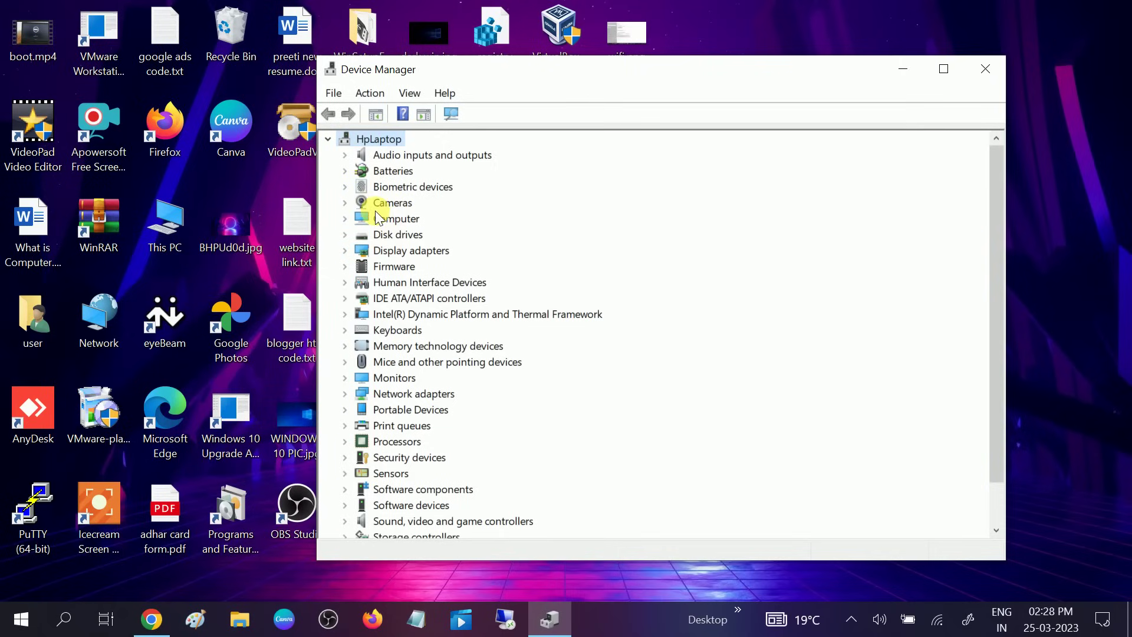
left_click(981, 80)
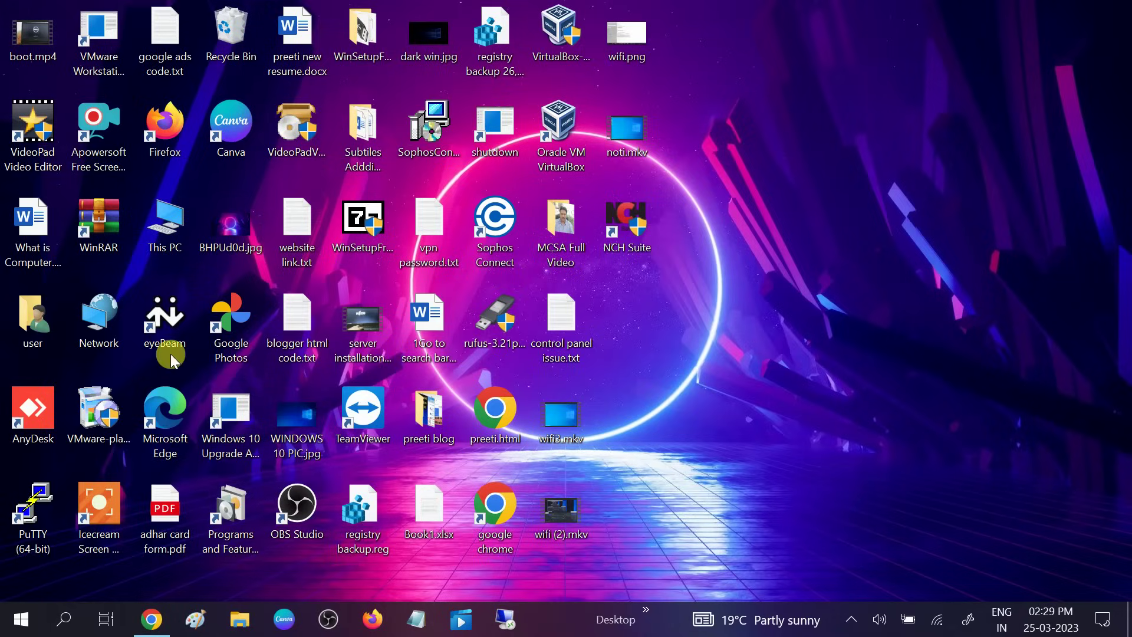
Open Google Chrome in a maximized window and search for "intel bluetooth driver for windows 10"
double_click(493, 508)
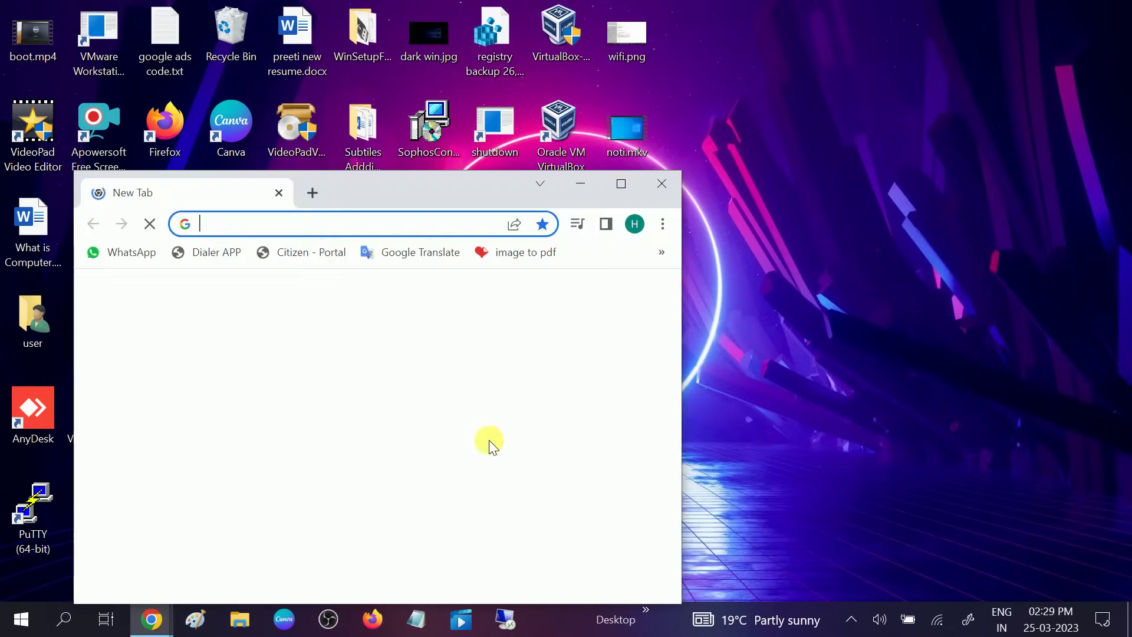
double_click(613, 177)
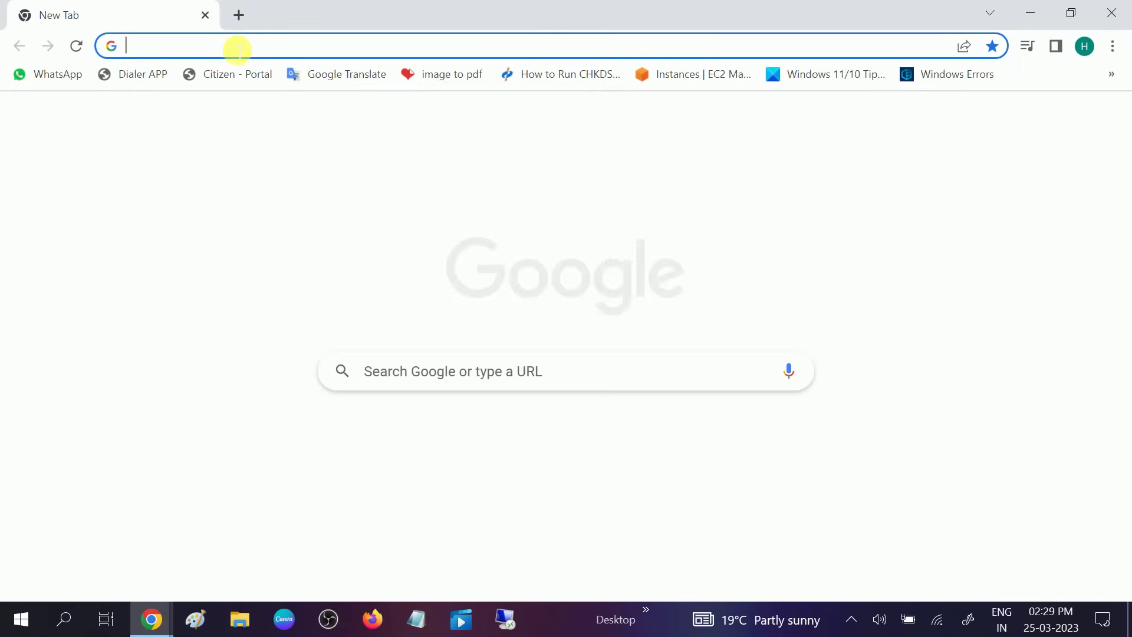
left_click(238, 50)
type("in")
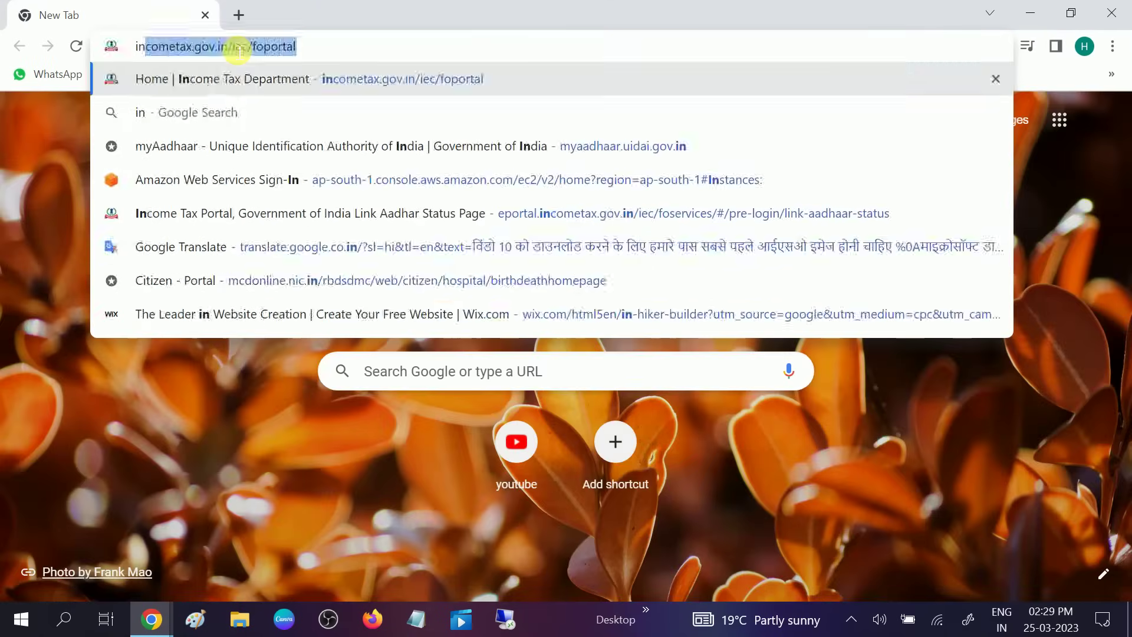
type("tel ")
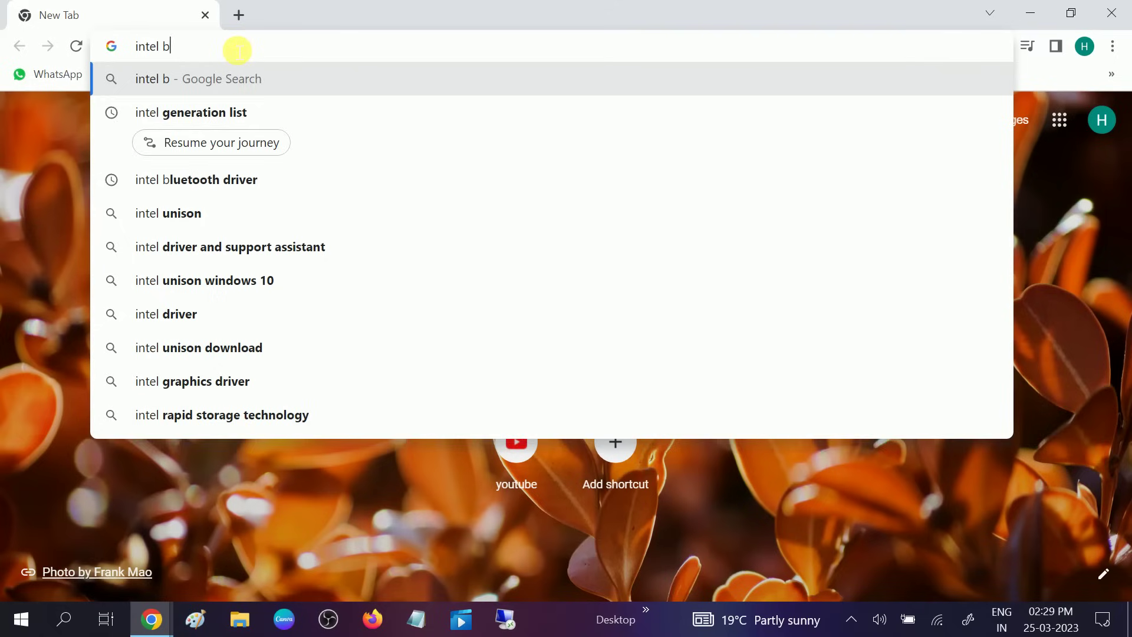
type("blu")
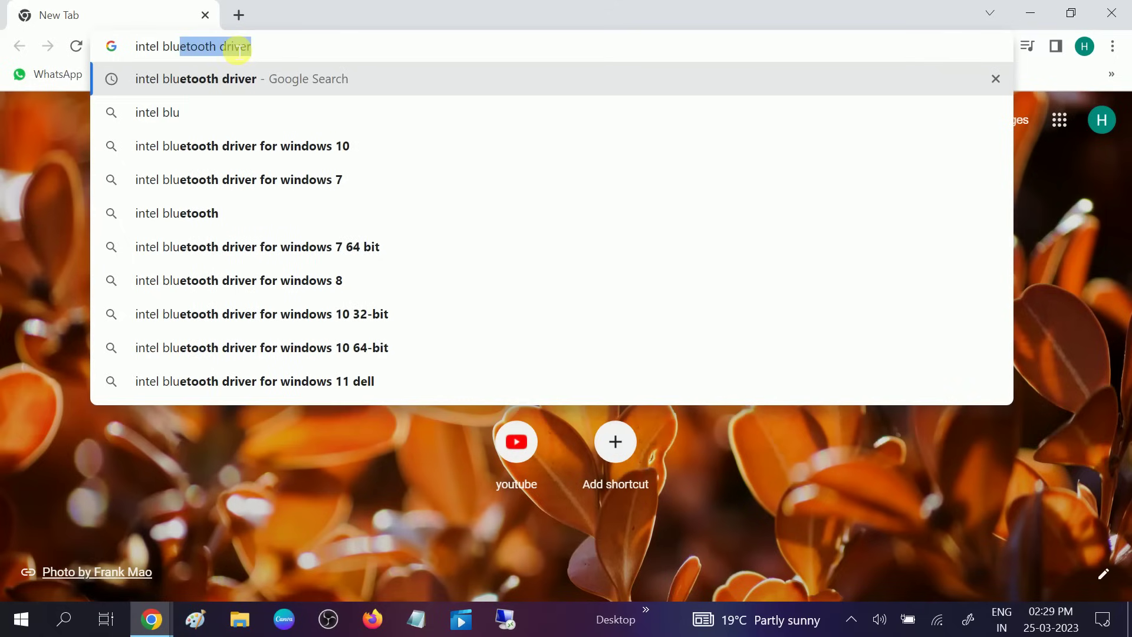
key("BackSpace")
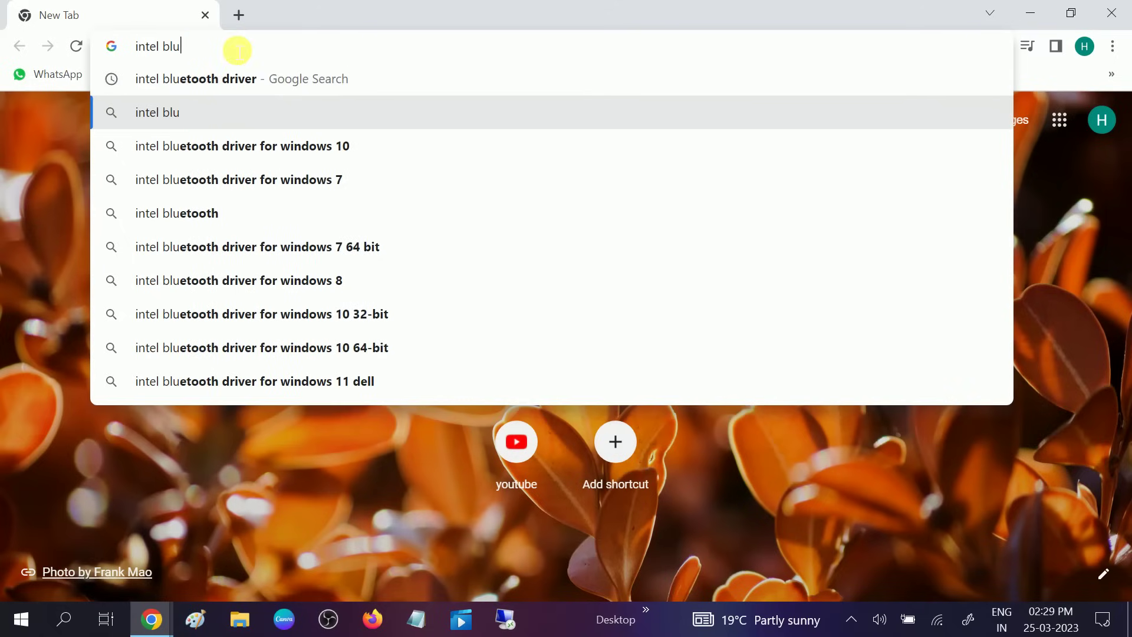
key("Down")
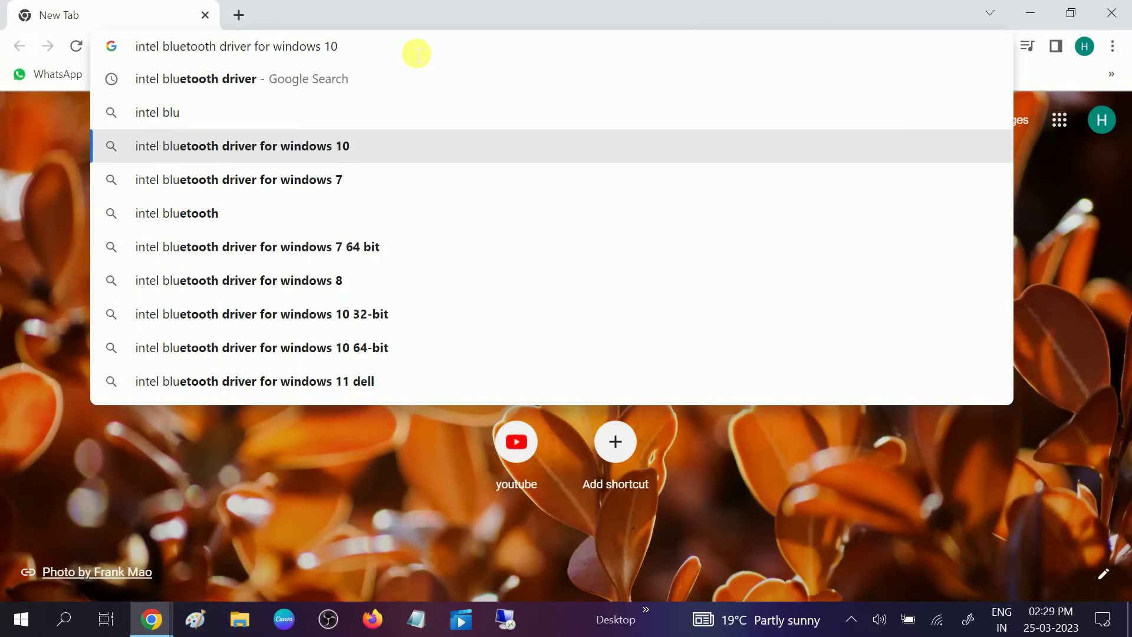
key("Return")
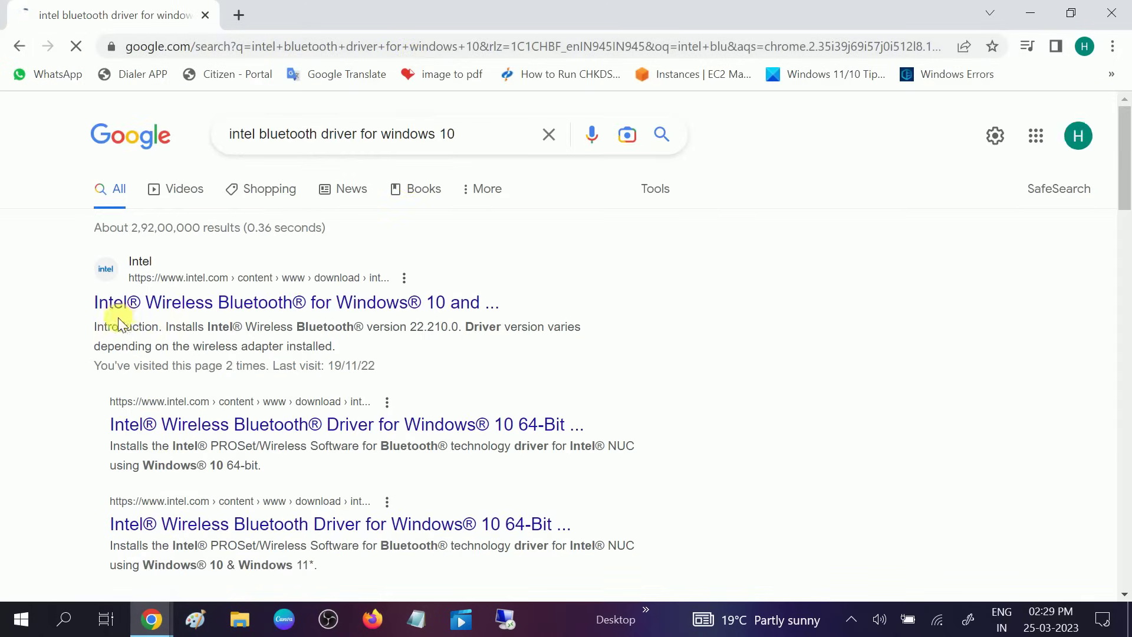
Open Intel's Wireless Bluetooth for Windows 10 and Windows 11 page and check its release date and the 64-bit and 32-bit downloads
left_click(191, 312)
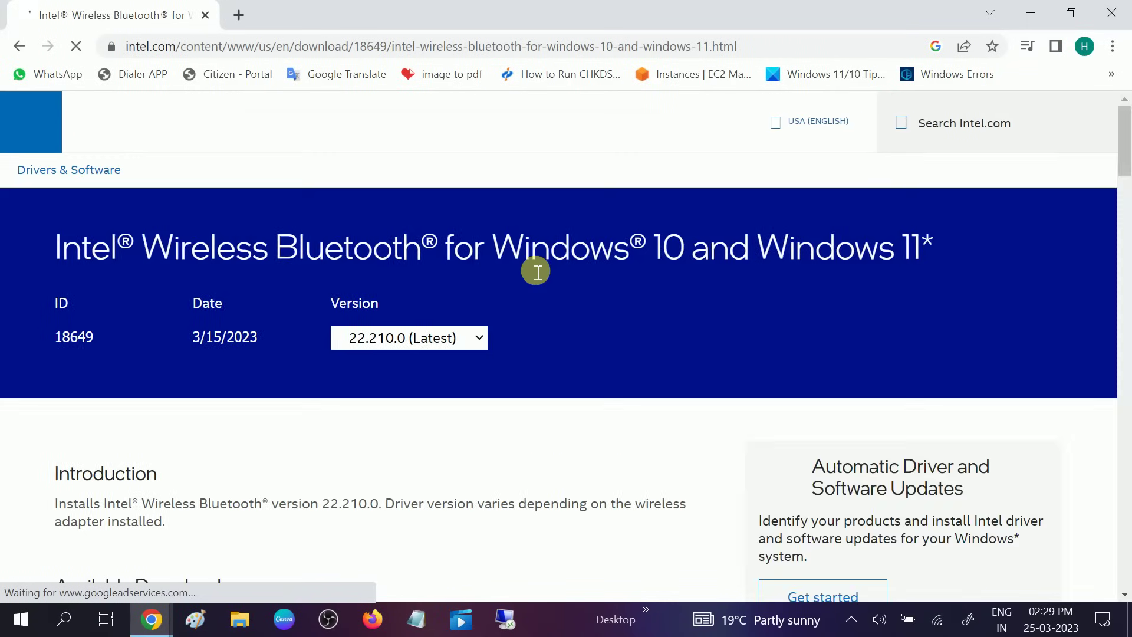
scroll(537, 271, "down", 1)
left_click_drag(201, 250, 296, 250)
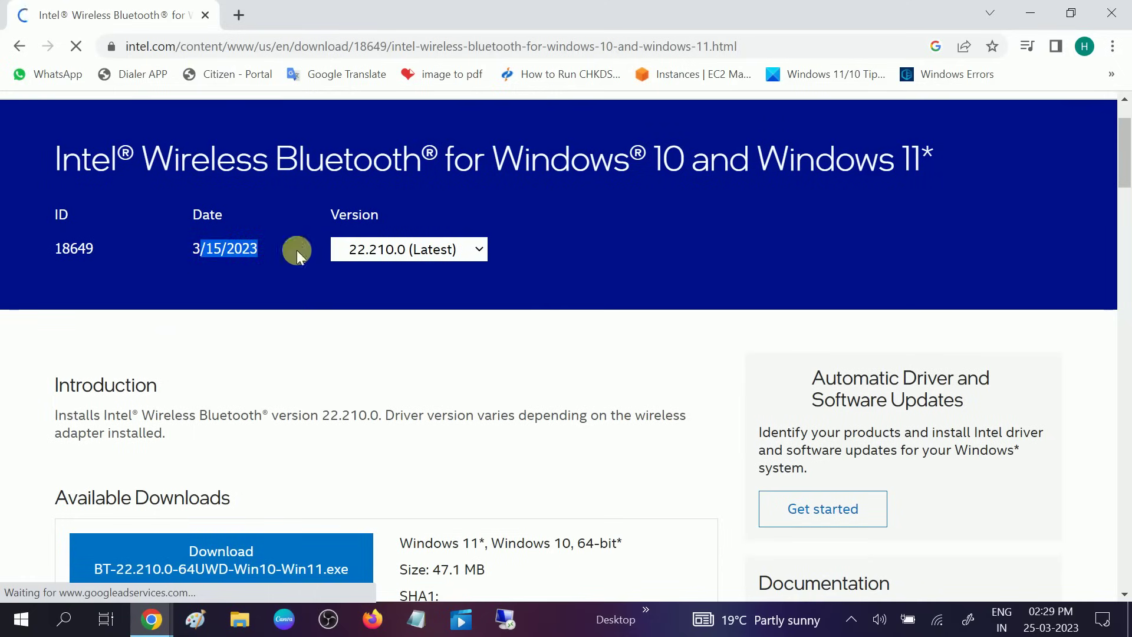
scroll(494, 231, "down", 2)
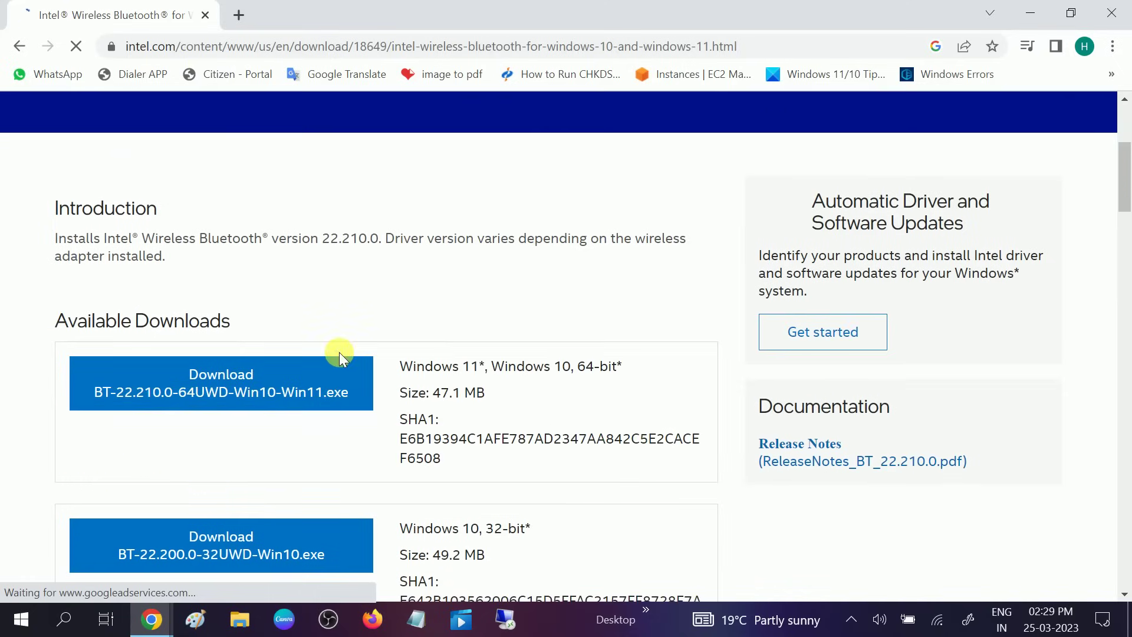
scroll(339, 352, "down", 1)
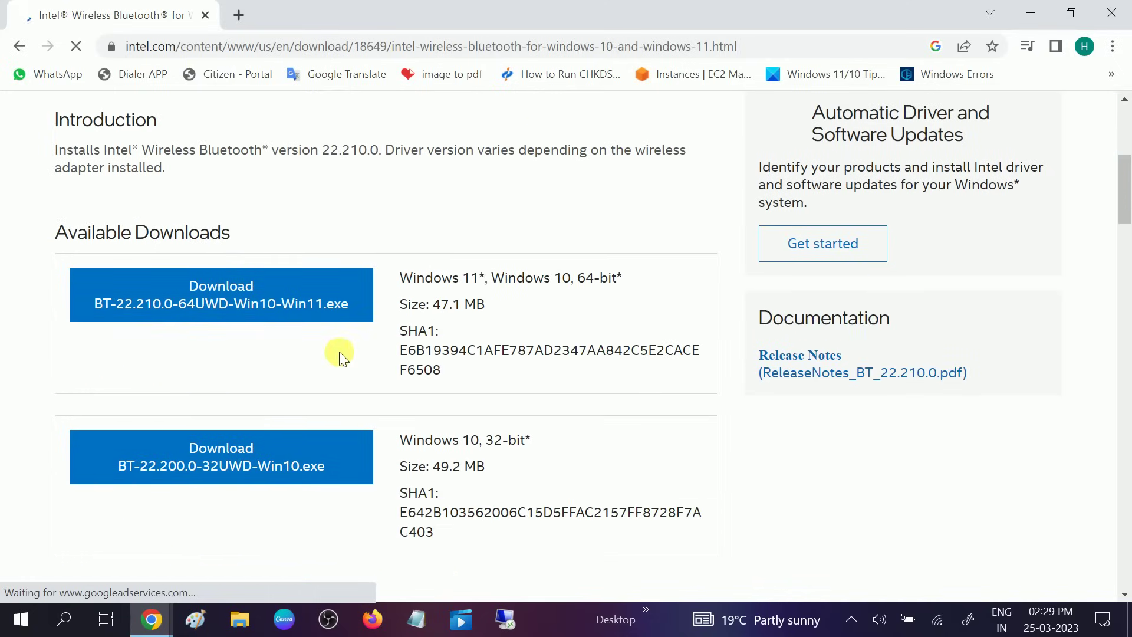
left_click(230, 306)
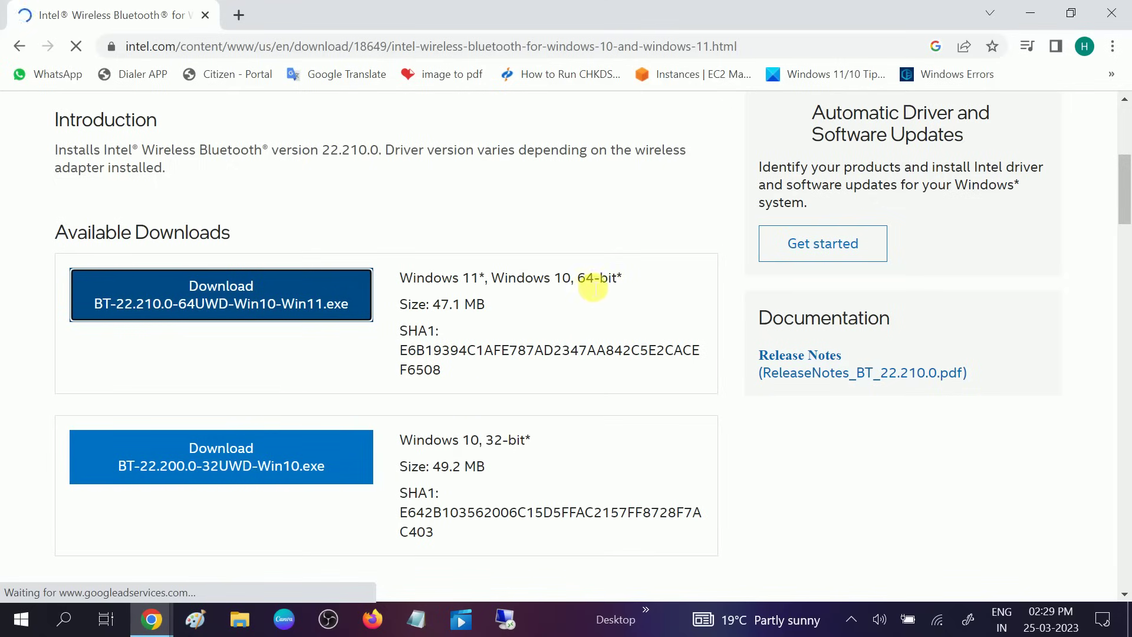
left_click_drag(487, 441, 534, 441)
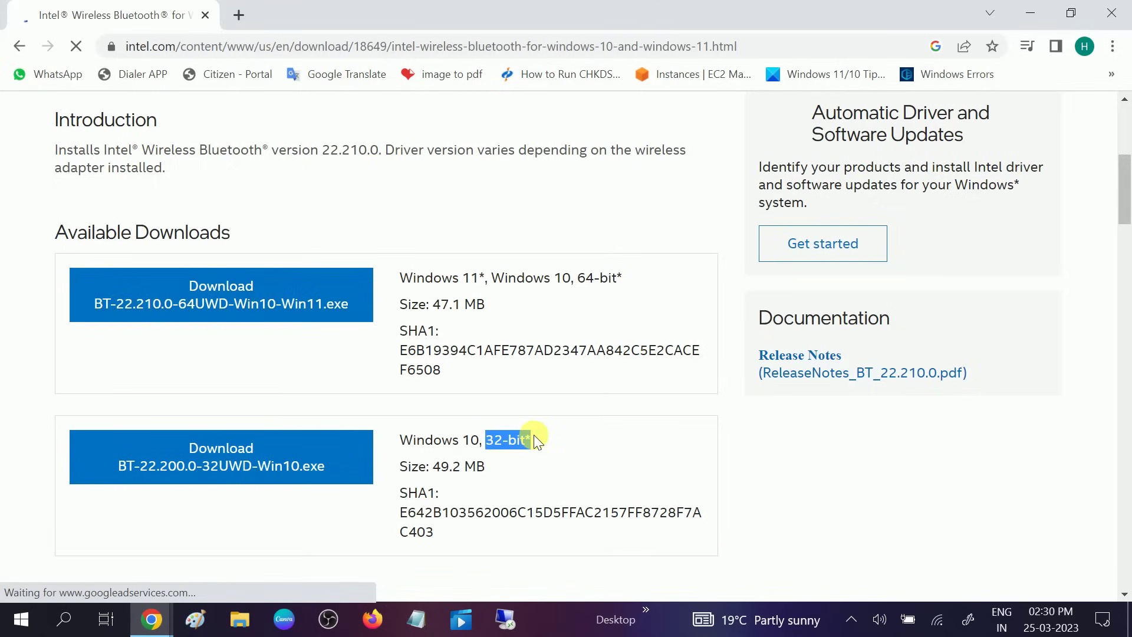
Download the 64-bit driver BT-22.210.0-64UWD-Win10-Win11.exe, accepting the Intel Software License Agreement, and check the download's progress
left_click(324, 306)
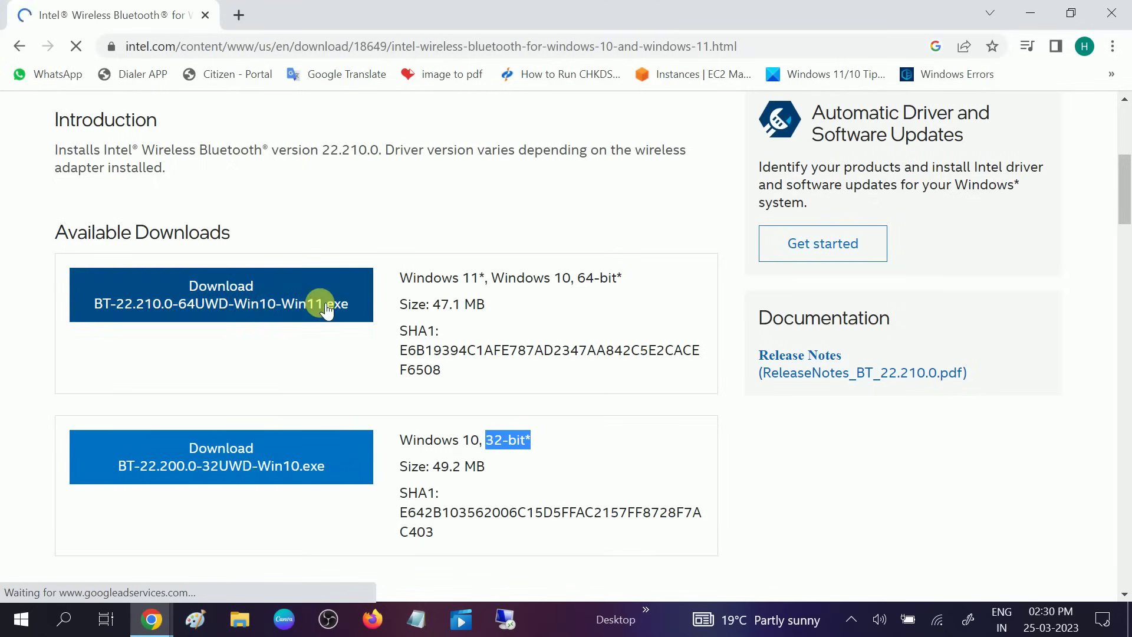
scroll(610, 285, "down", 1)
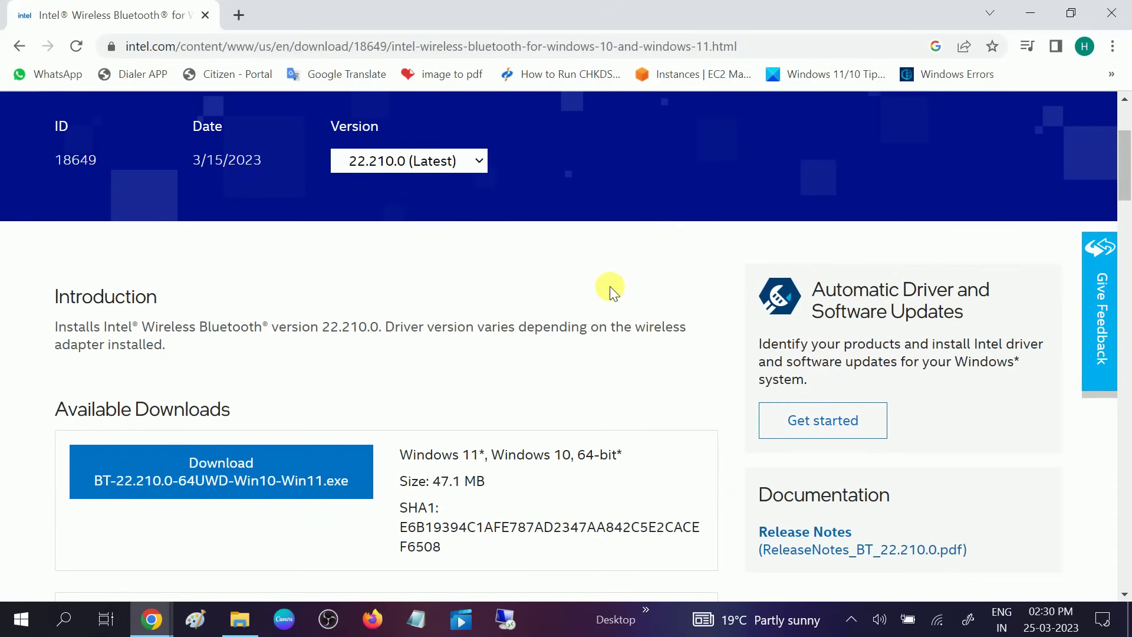
left_click(245, 473)
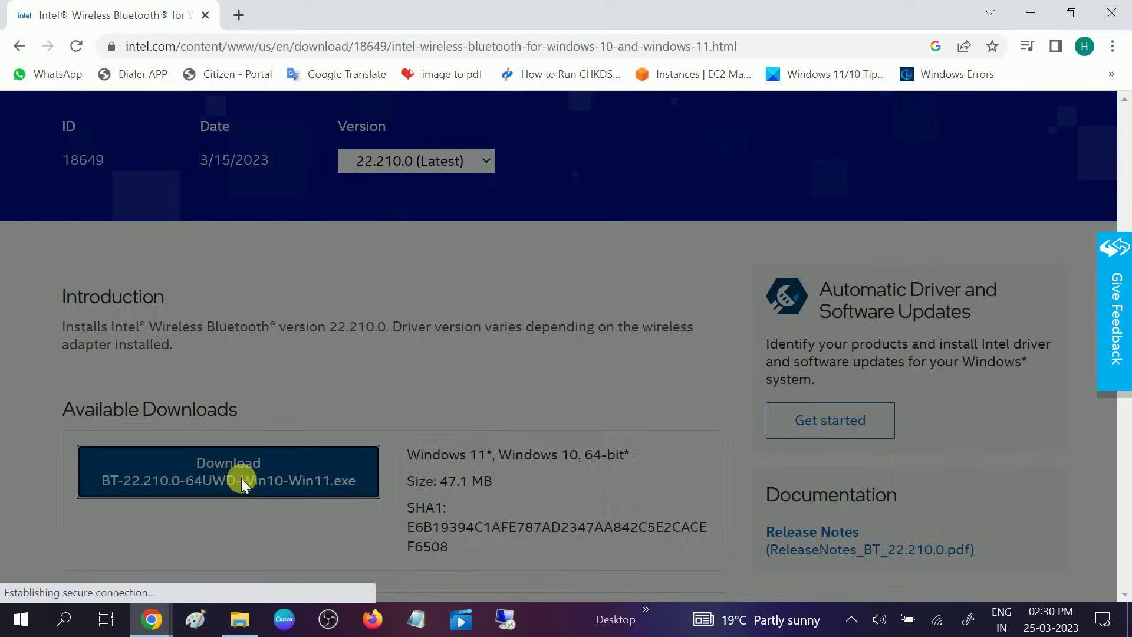
scroll(561, 397, "down", 3)
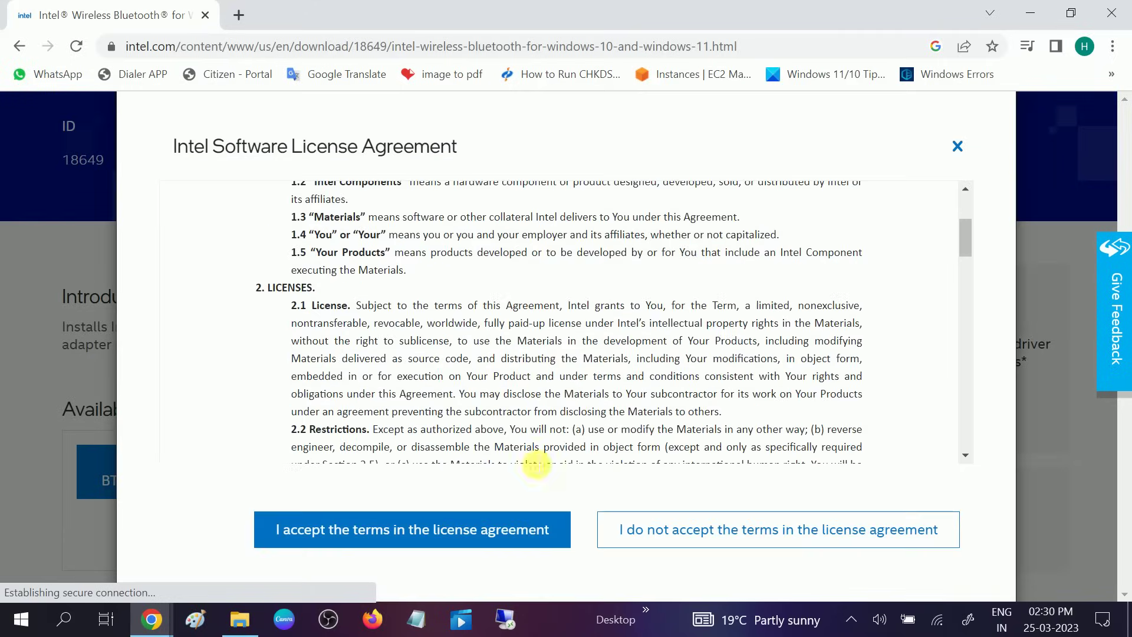
left_click(402, 529)
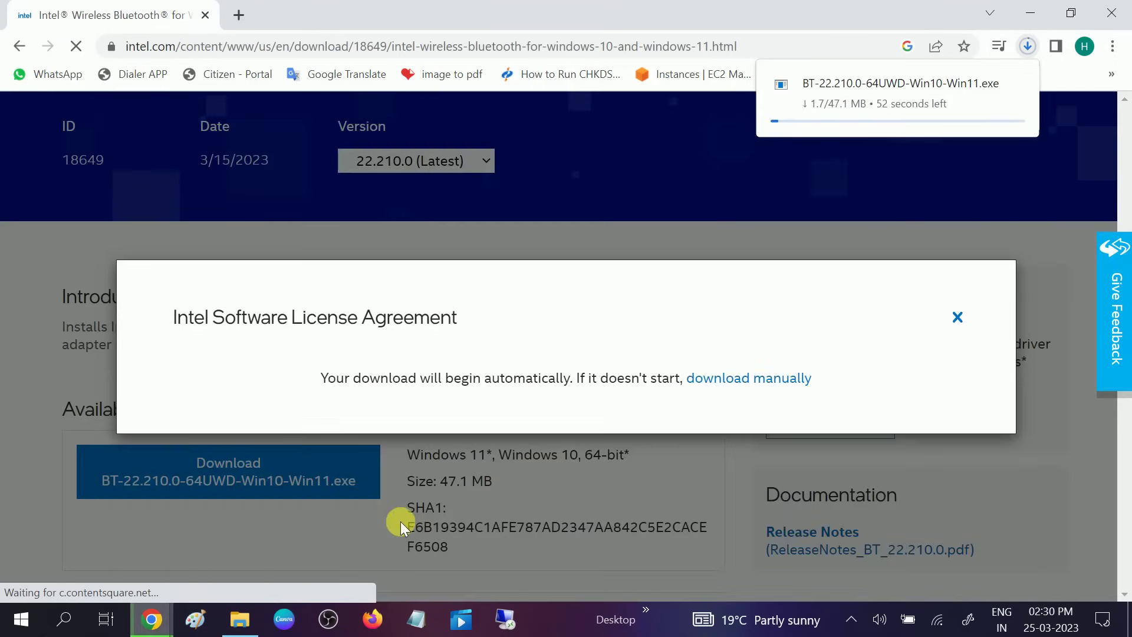
mouse_move(818, 106)
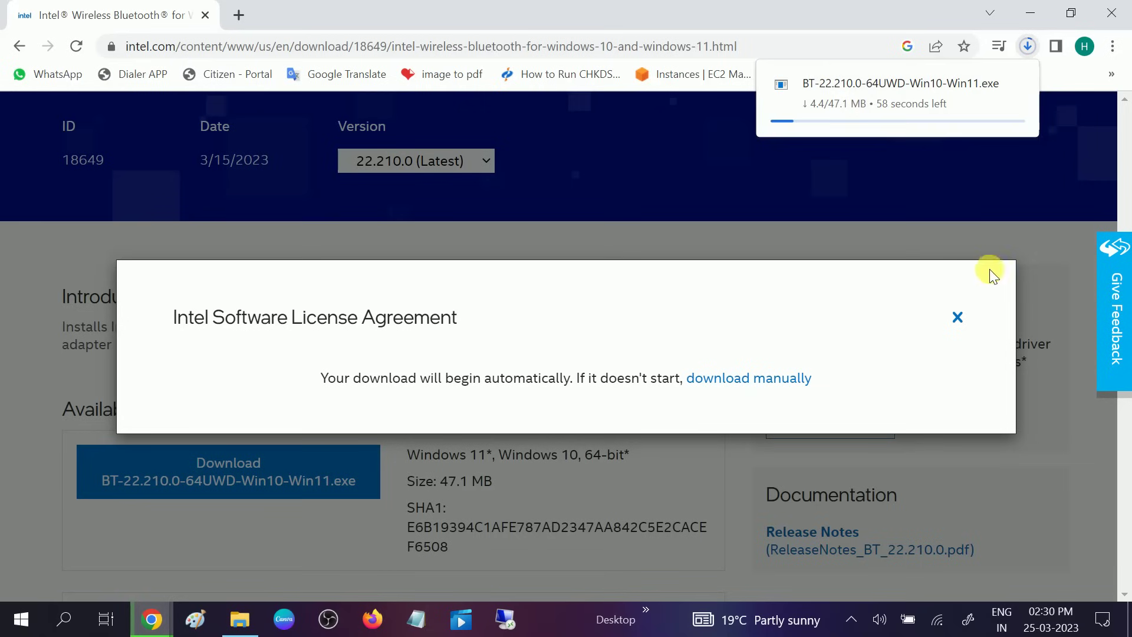
left_click(957, 319)
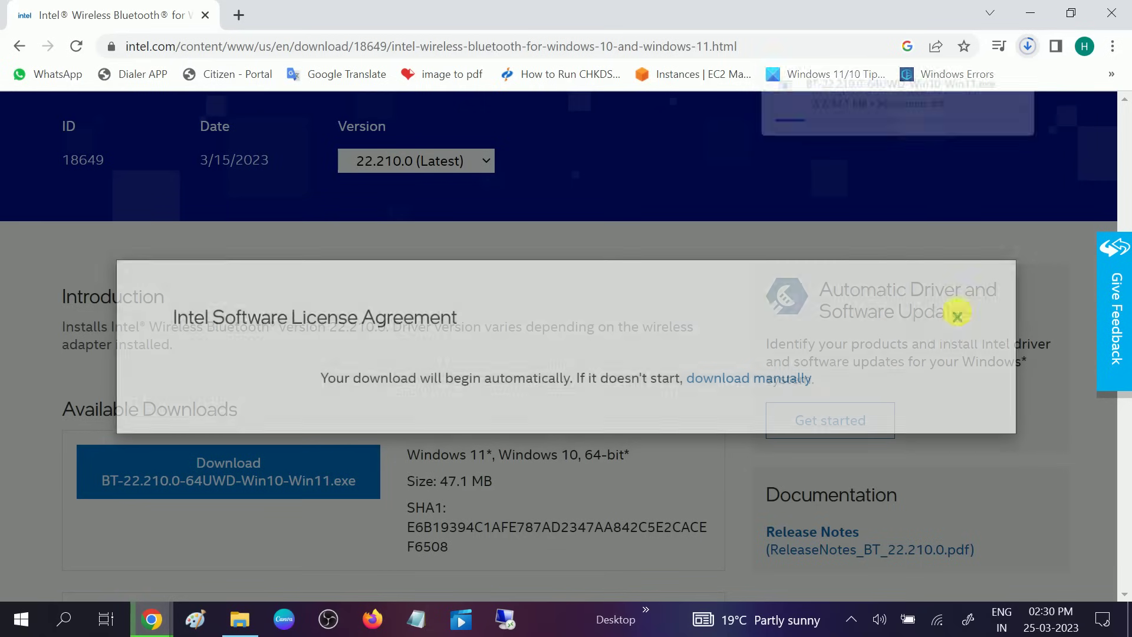
left_click(1027, 47)
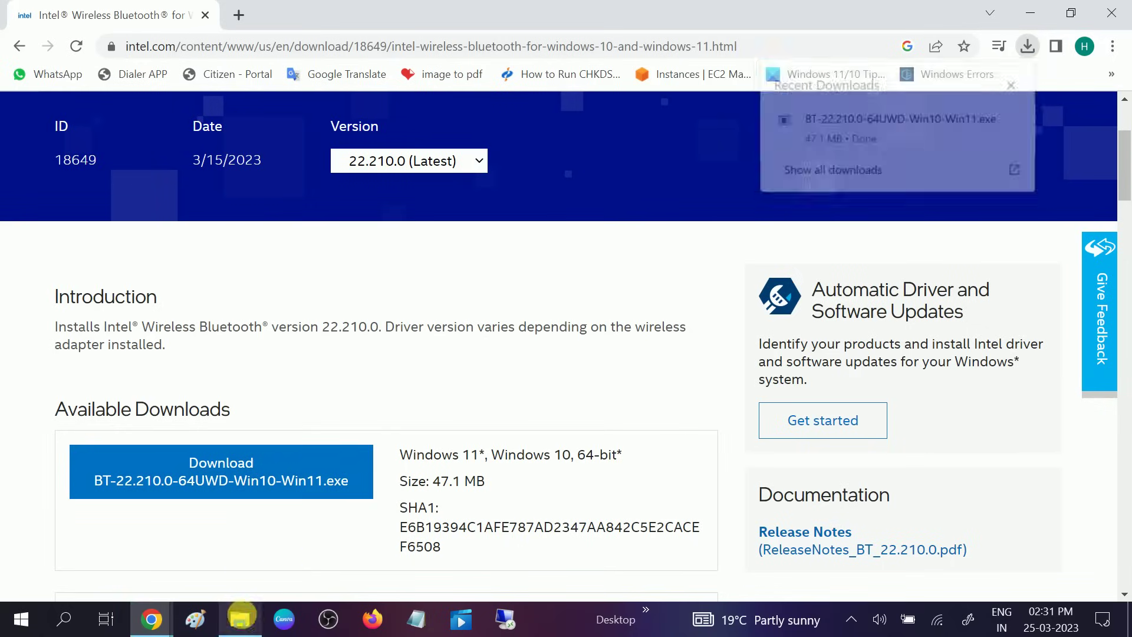
Run BT-22.210.0-64UWD-Win10-Win11.exe from the Downloads folder in File Explorer and minimize the open windows
left_click(242, 620)
left_click(85, 202)
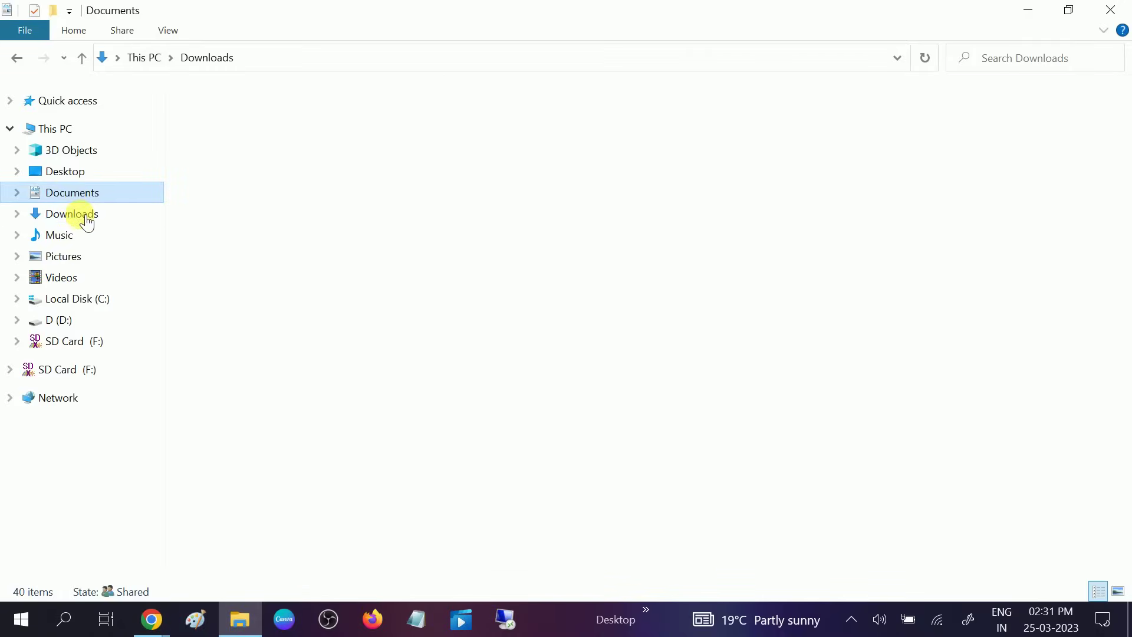
left_click(78, 214)
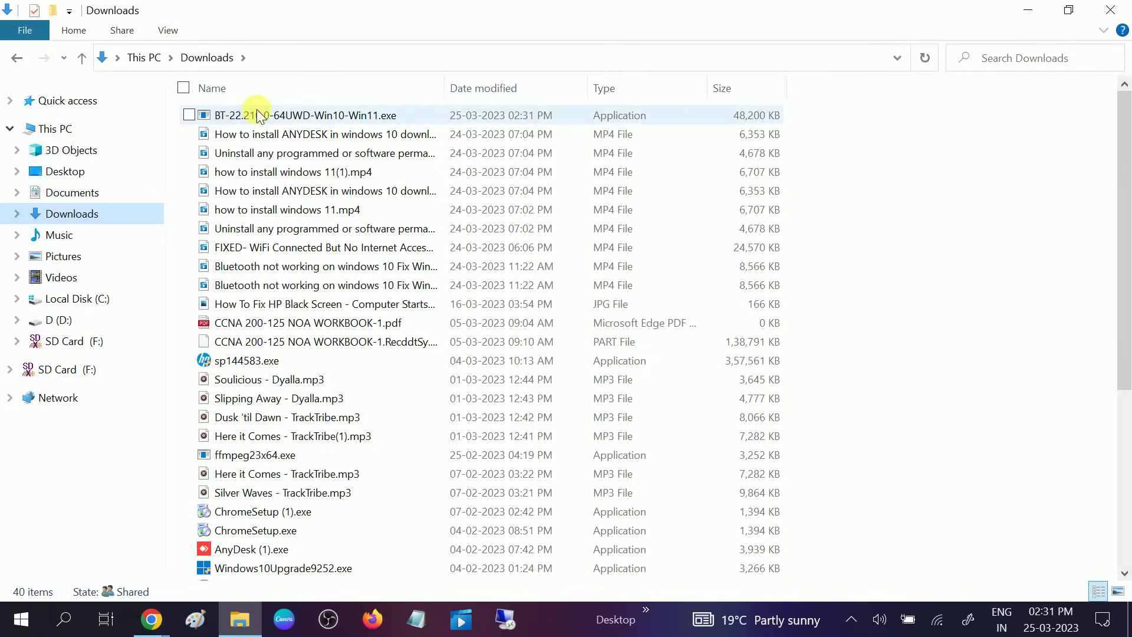
double_click(295, 122)
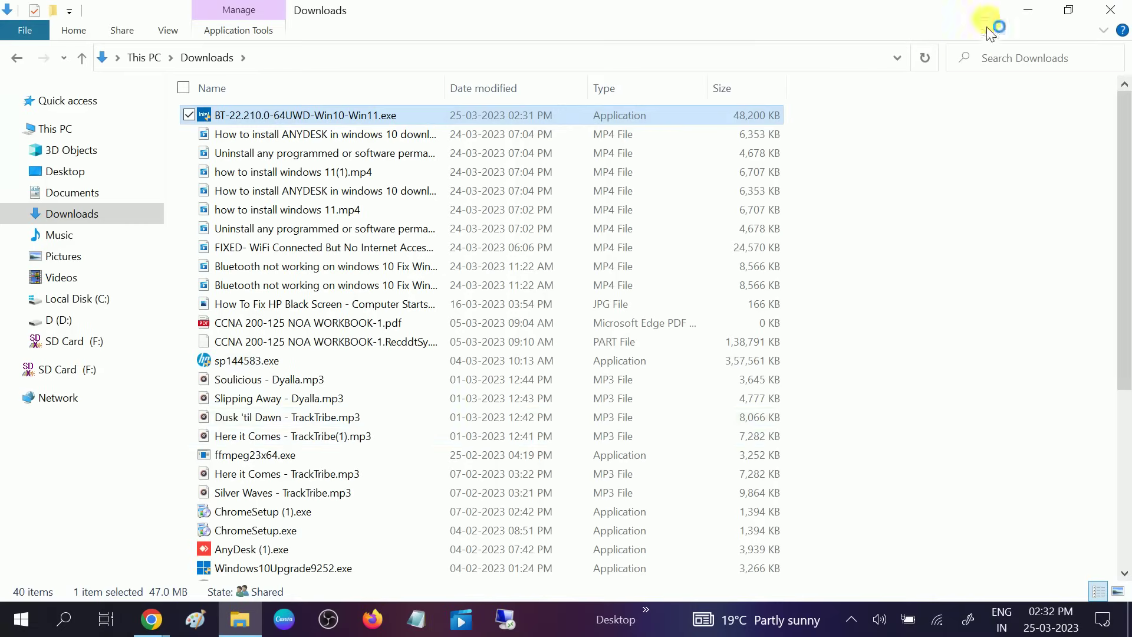
left_click(1029, 12)
left_click(1028, 11)
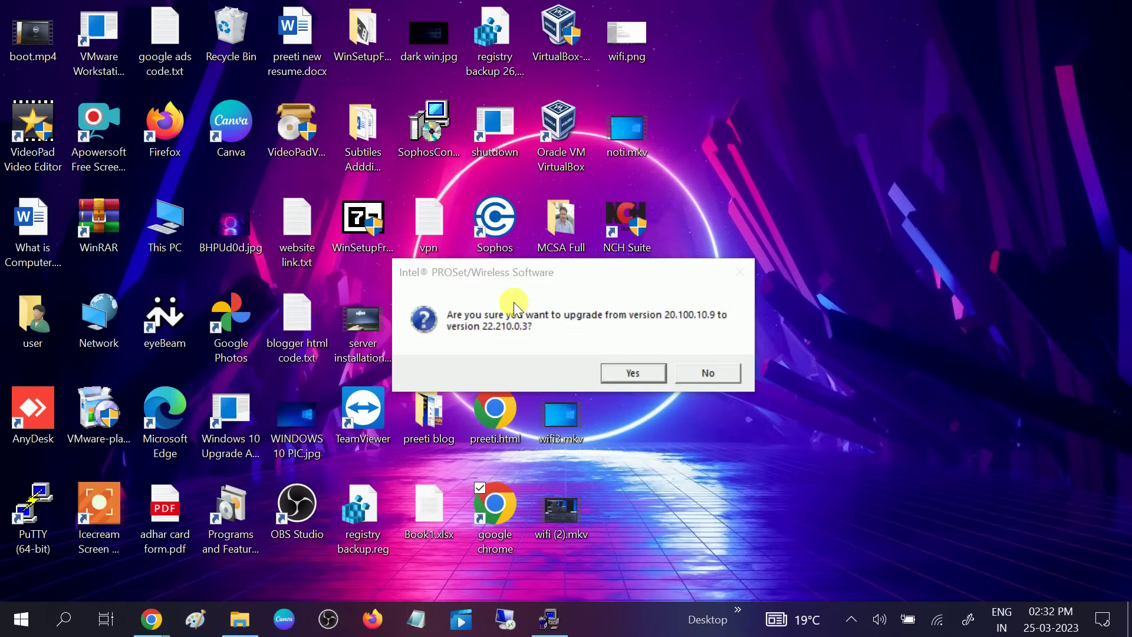
Approve the upgrade to version 22.210.0.3 and accept the license terms in the Intel Wireless Bluetooth setup
left_click(624, 369)
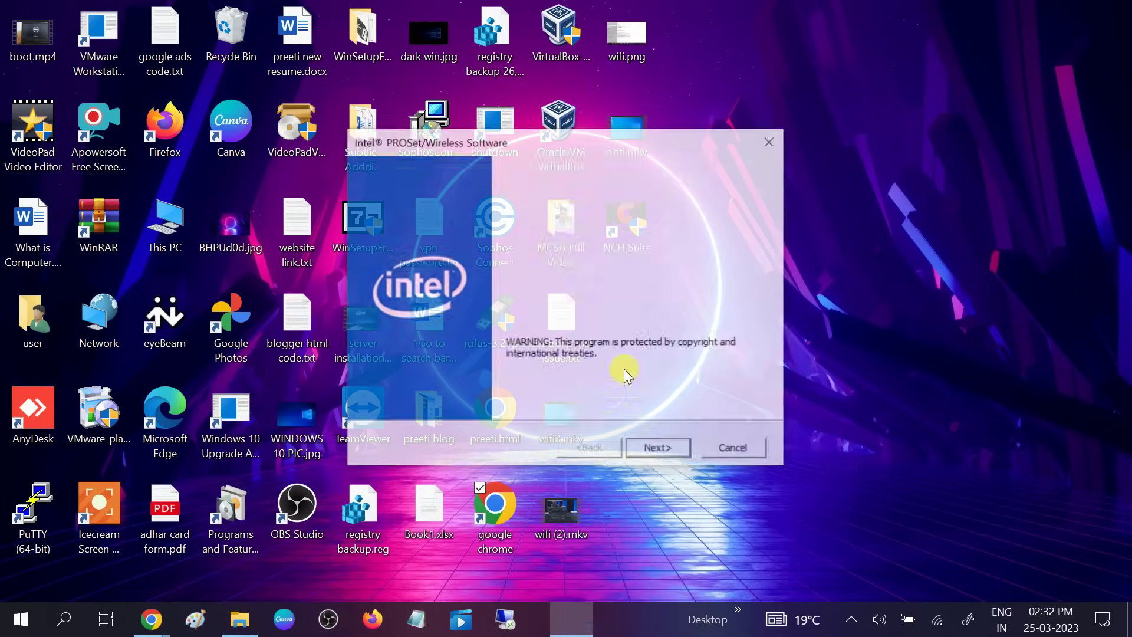
left_click(674, 447)
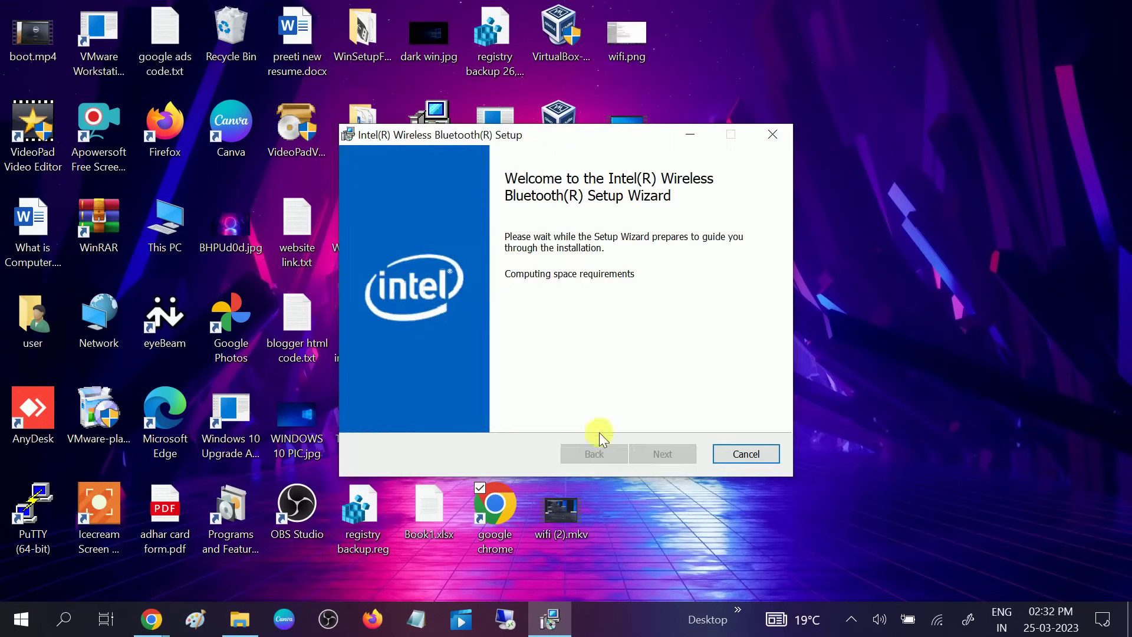
left_click(662, 457)
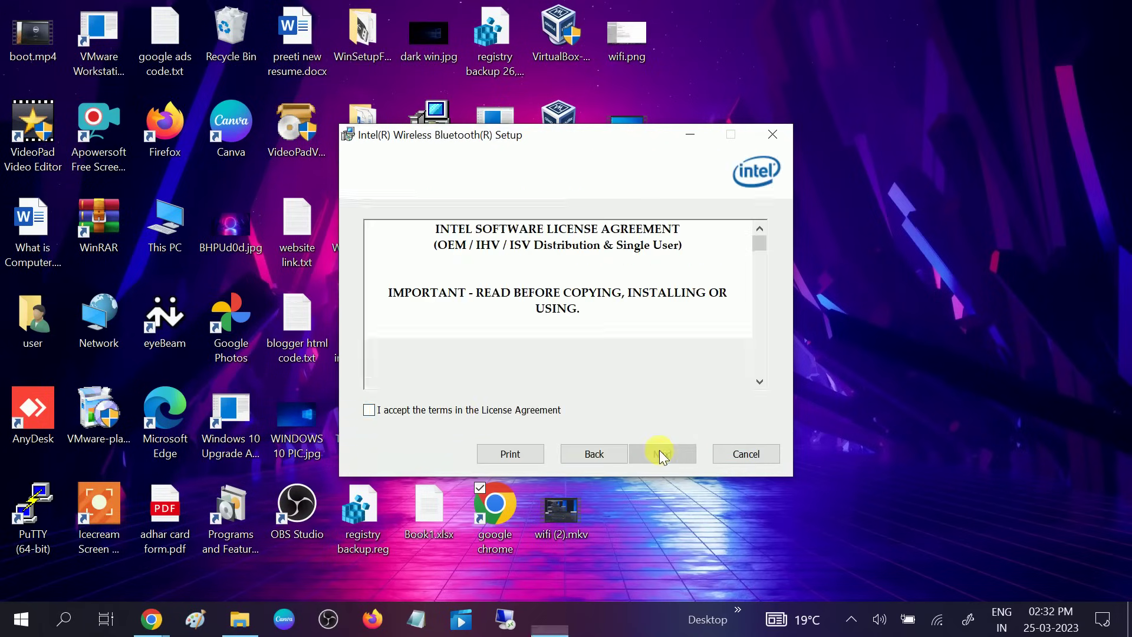
left_click(439, 412)
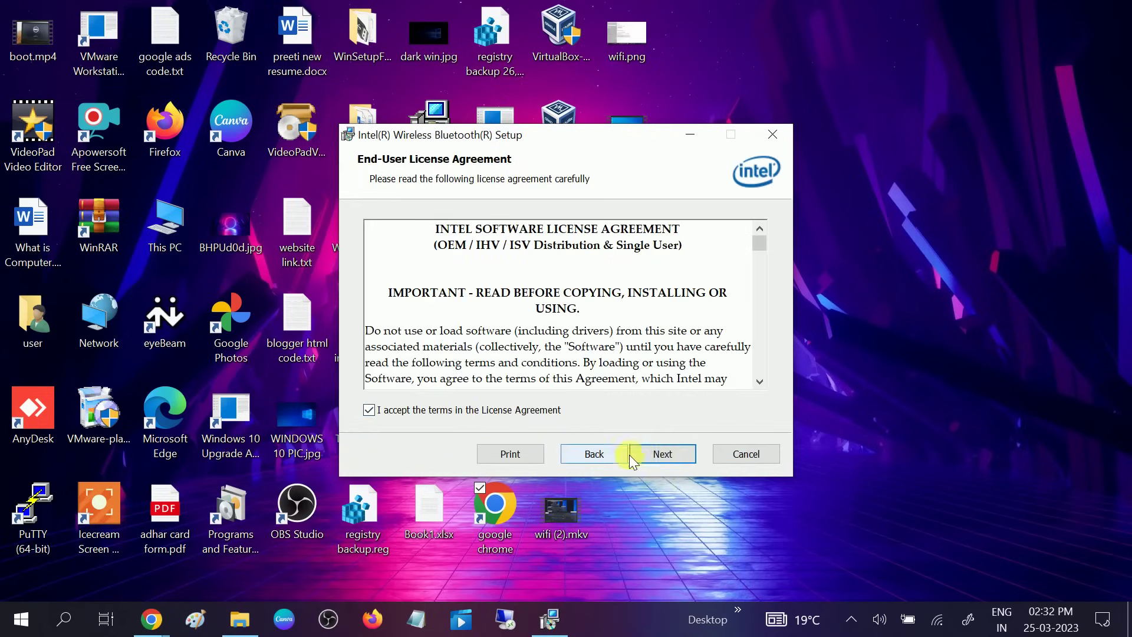
left_click(656, 452)
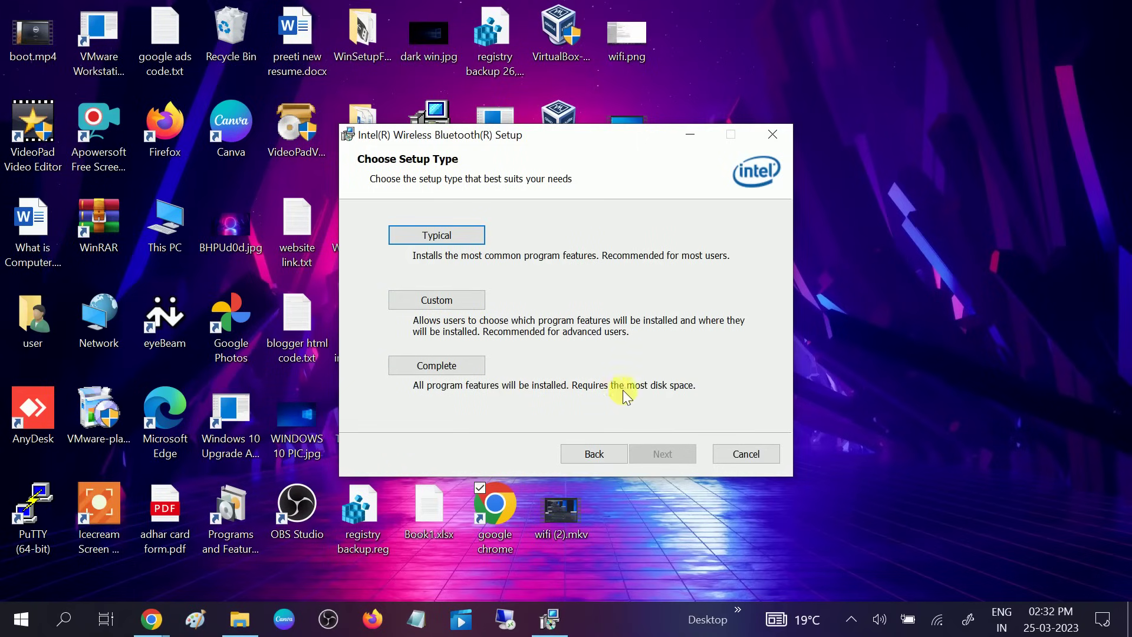
Install the Intel Wireless Bluetooth software with the Complete setup type and finish the wizard
left_click(474, 365)
left_click(642, 455)
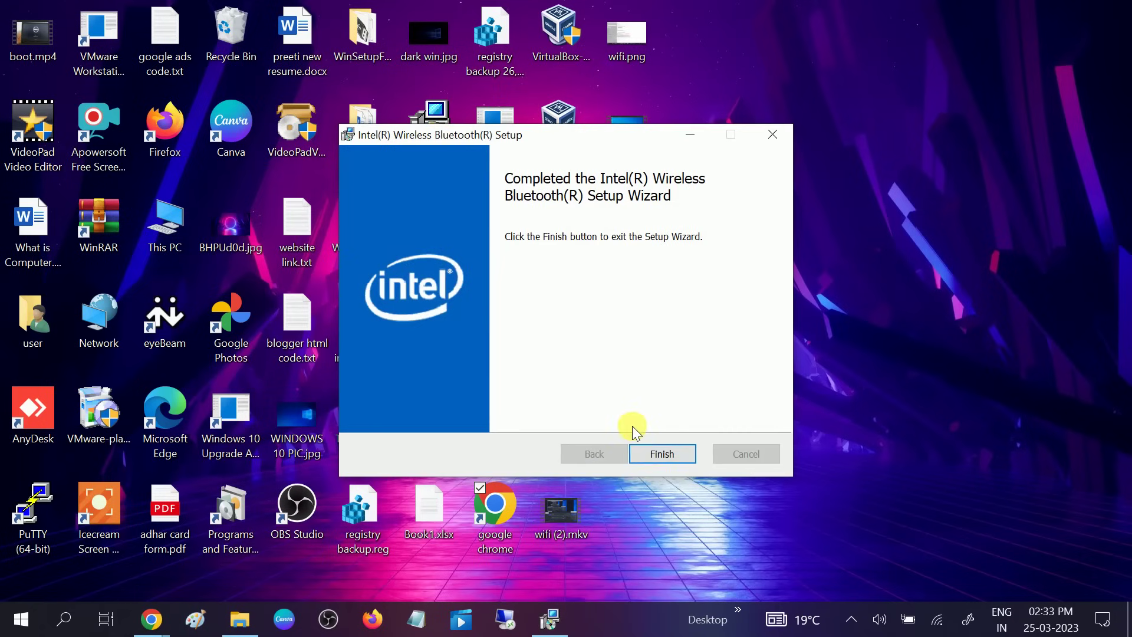
left_click(650, 453)
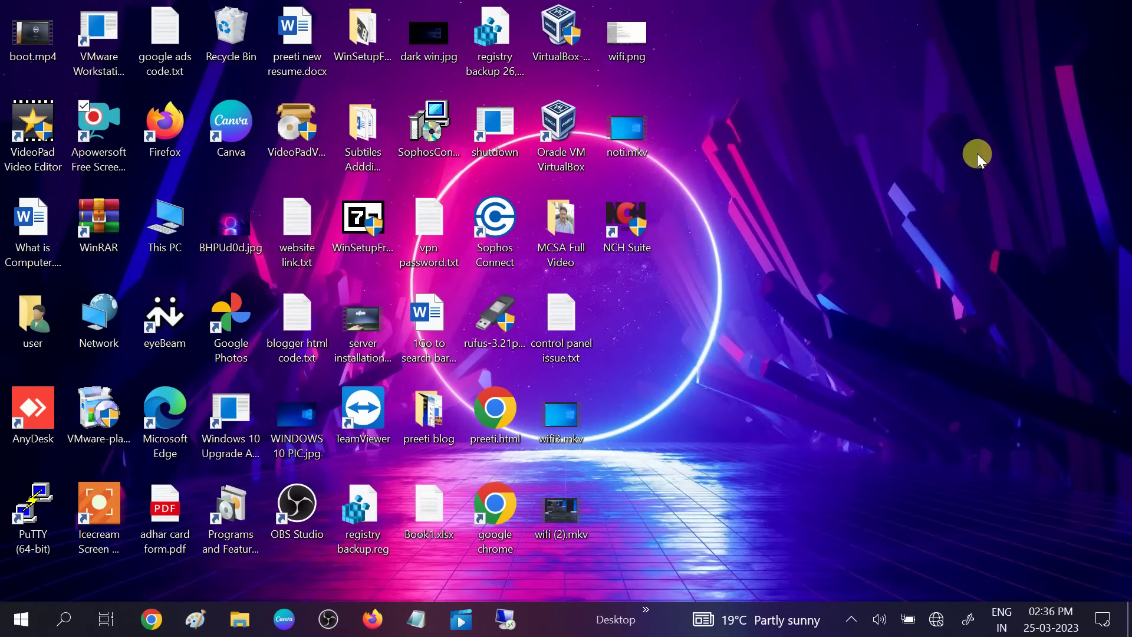
Open Device Manager, examine the Intel(R) Wireless Bluetooth(R) entry in the Bluetooth category, and close it
left_click(65, 619)
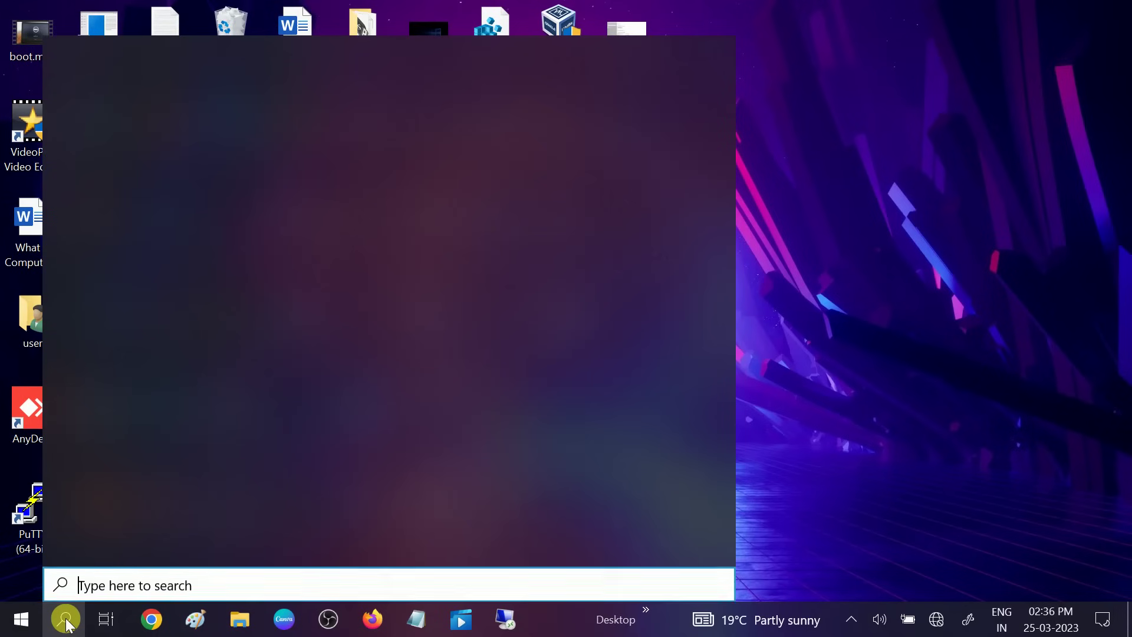
type("devi")
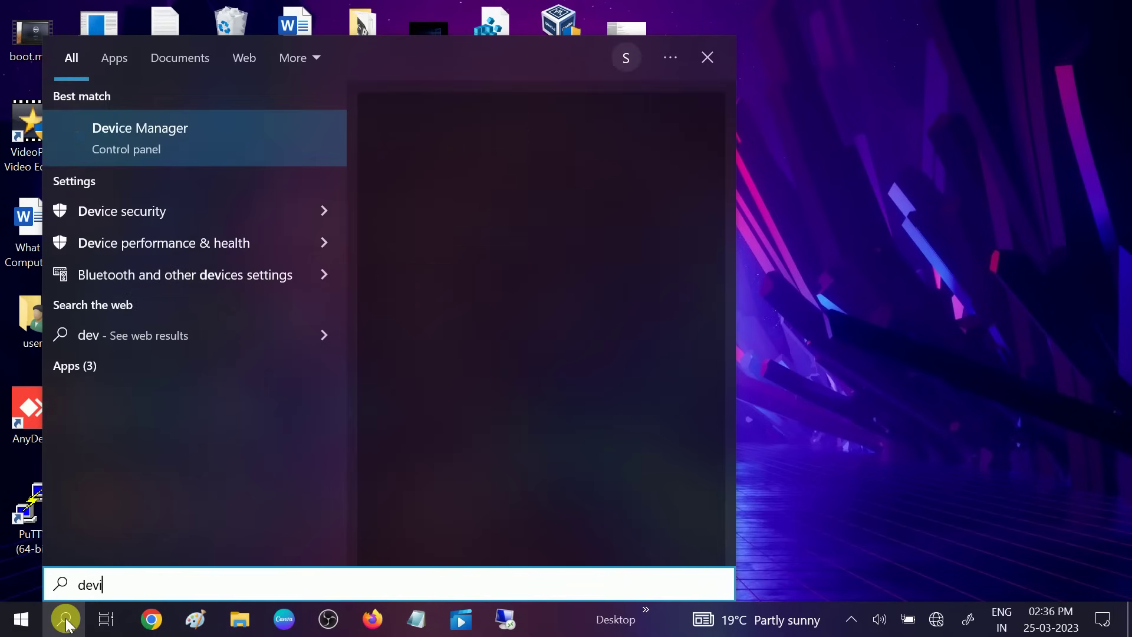
left_click(180, 144)
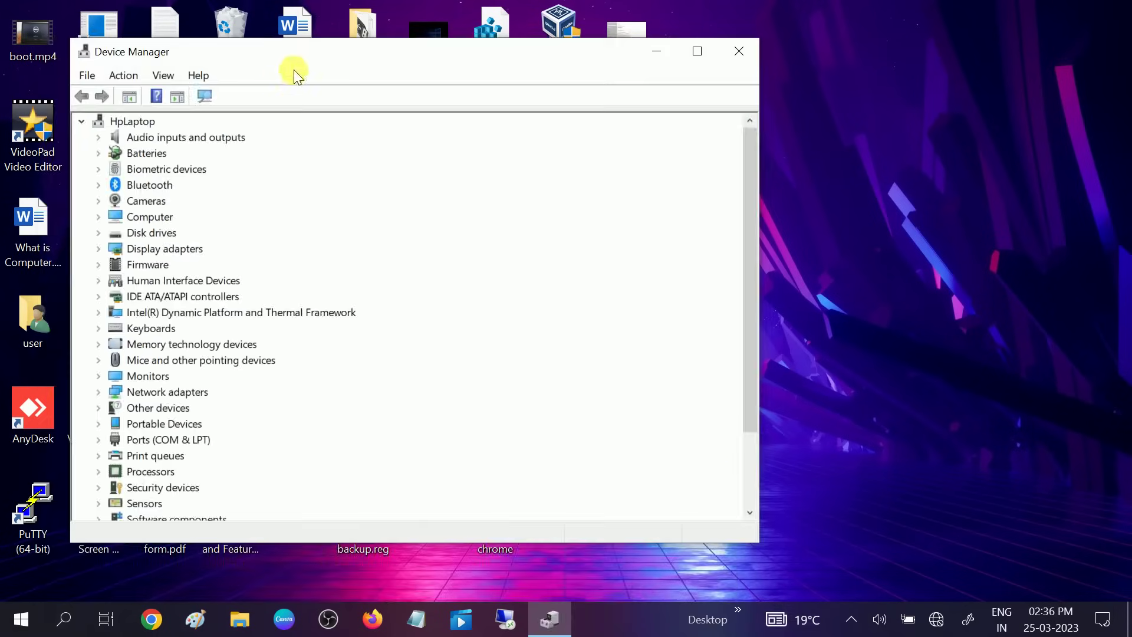
left_click_drag(319, 57, 505, 87)
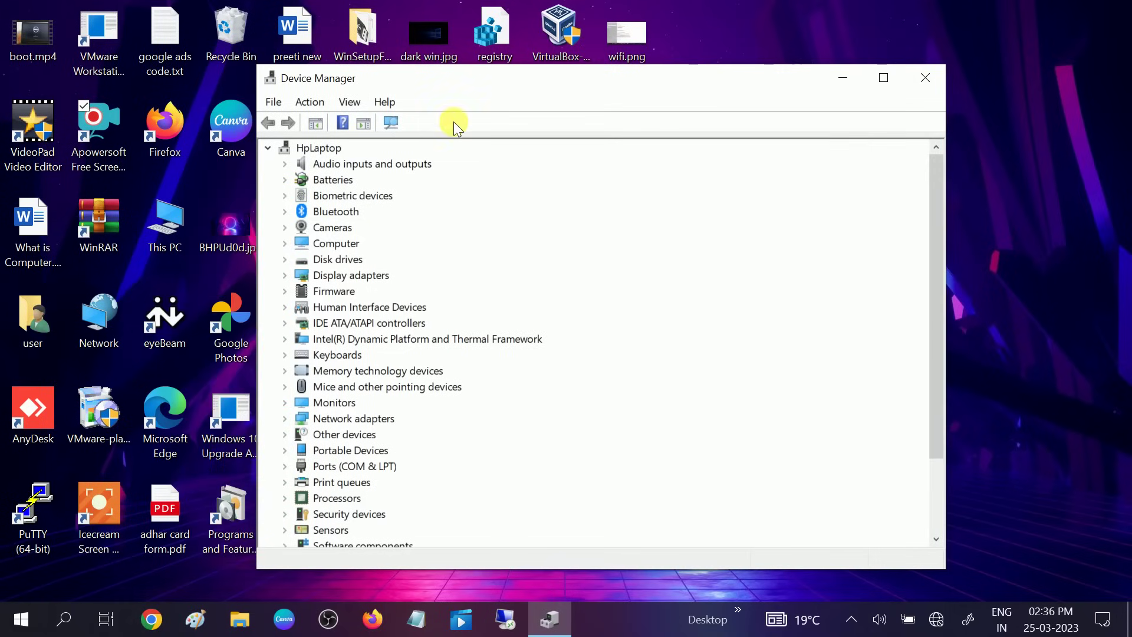
left_click(286, 211)
left_click(363, 228)
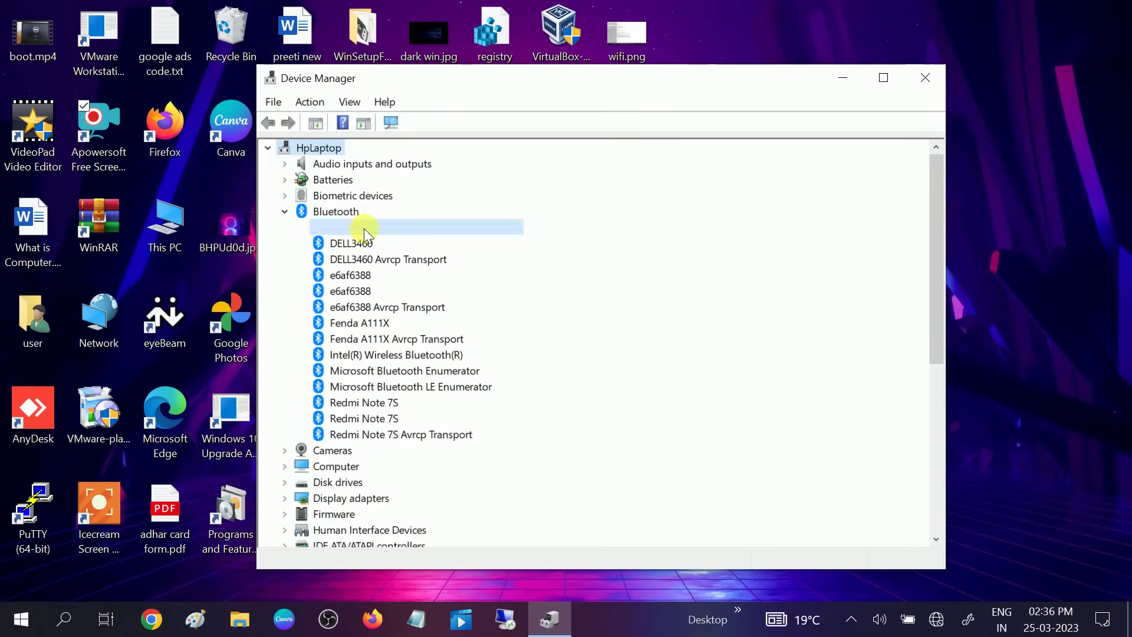
left_click(292, 213)
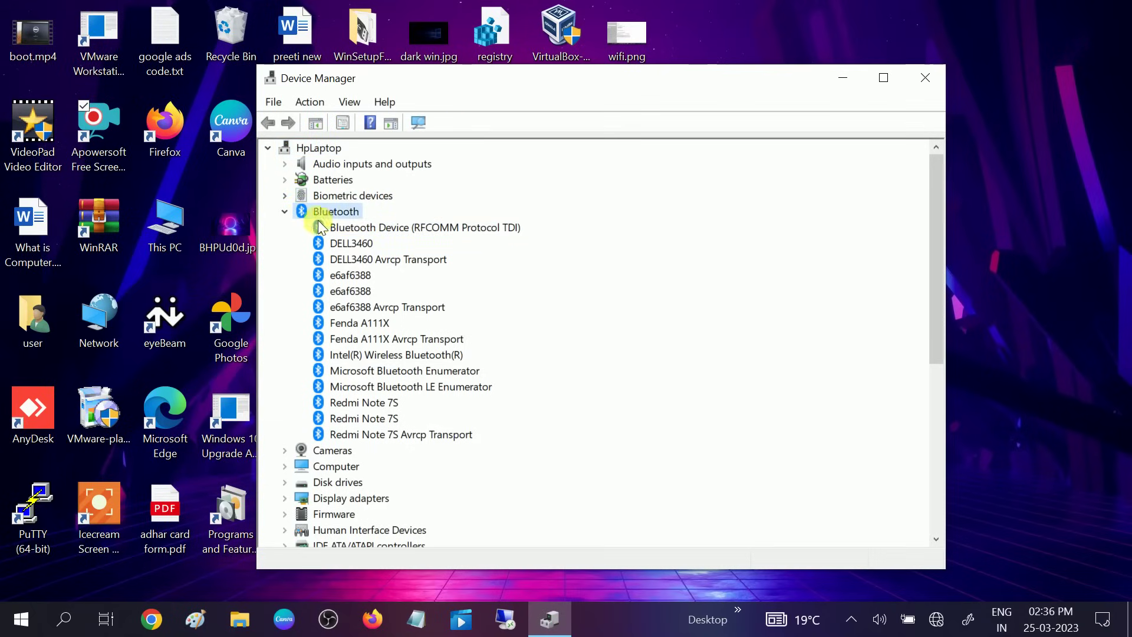
left_click(378, 355)
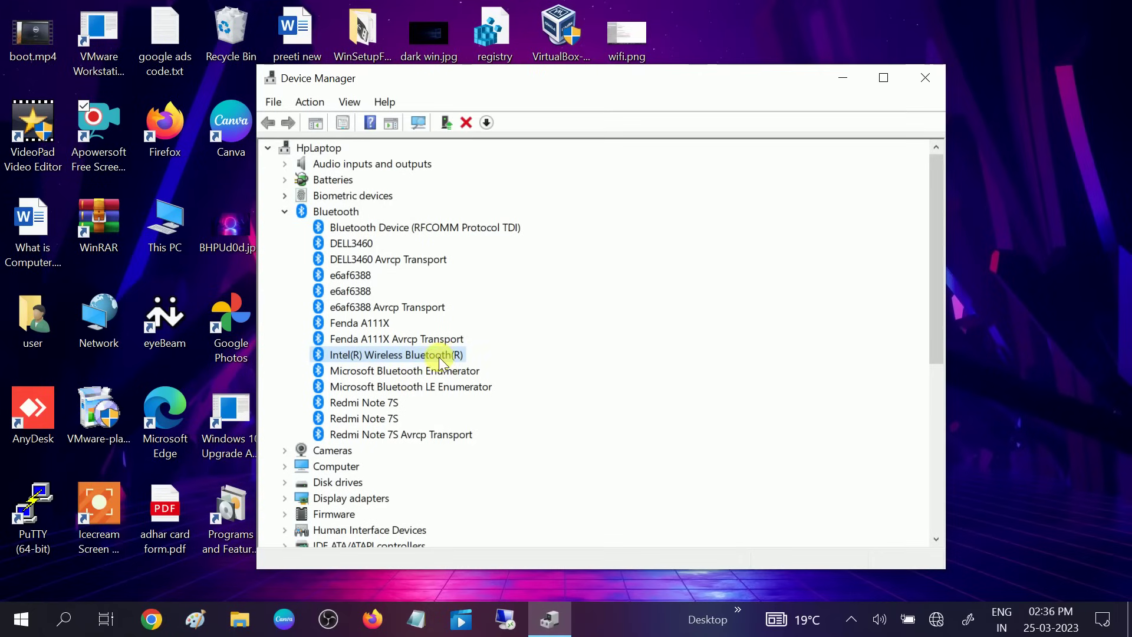
left_click(933, 82)
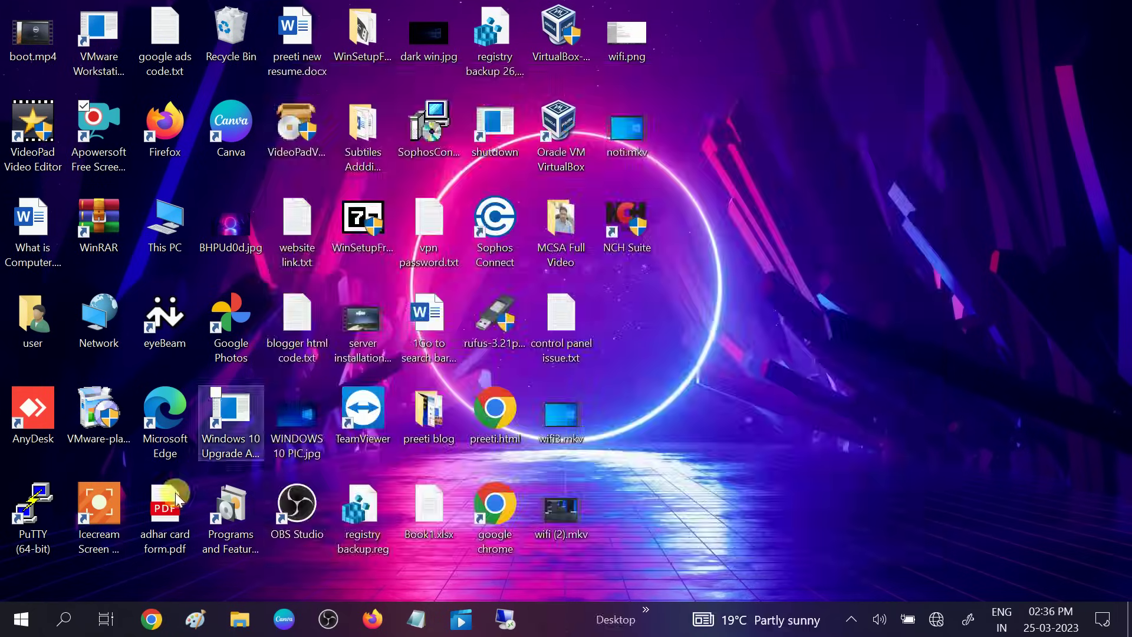
Open the Bluetooth & other devices settings and switch Bluetooth off and on again
left_click(65, 619)
type("blu")
left_click(253, 151)
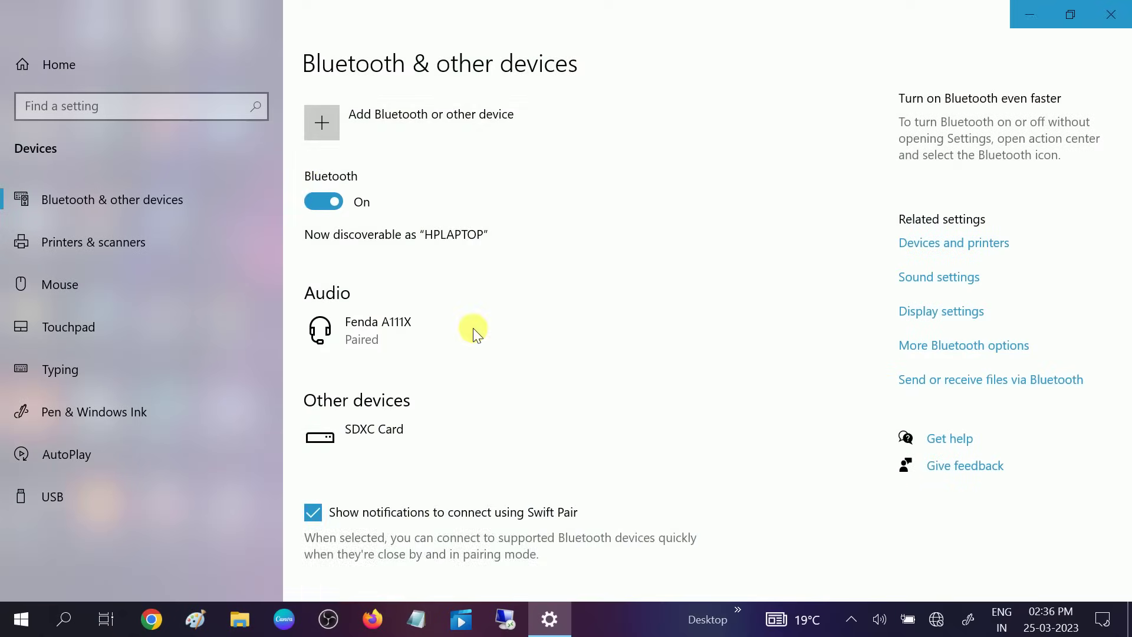
left_click(329, 201)
left_click(332, 202)
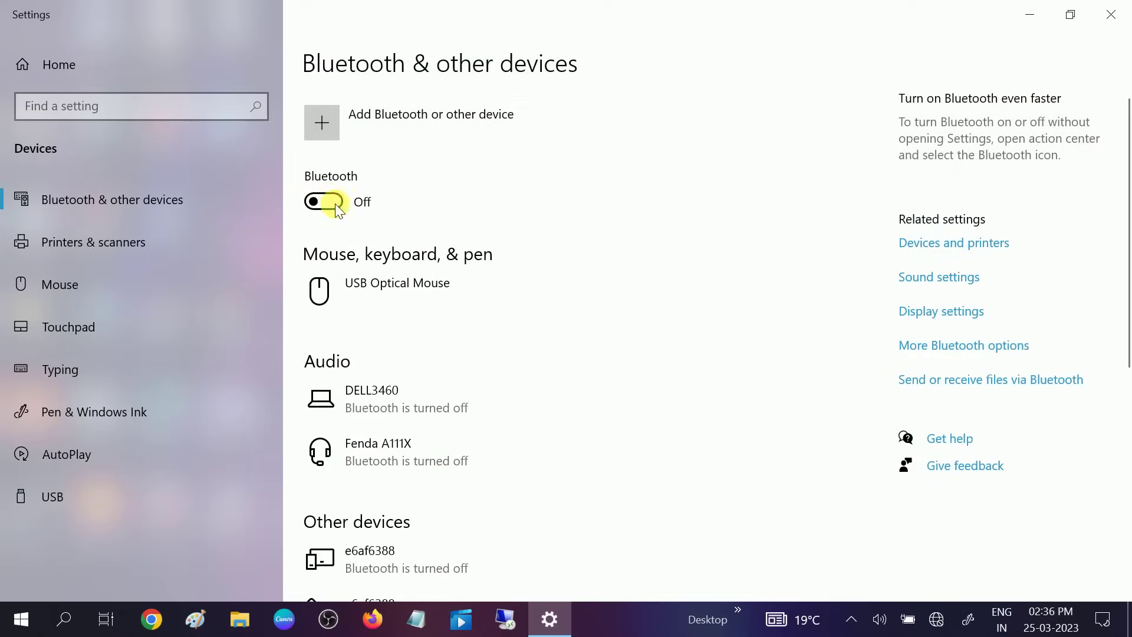
Enable showing the Bluetooth icon in the notification area through More Bluetooth options and apply the change
left_click(949, 347)
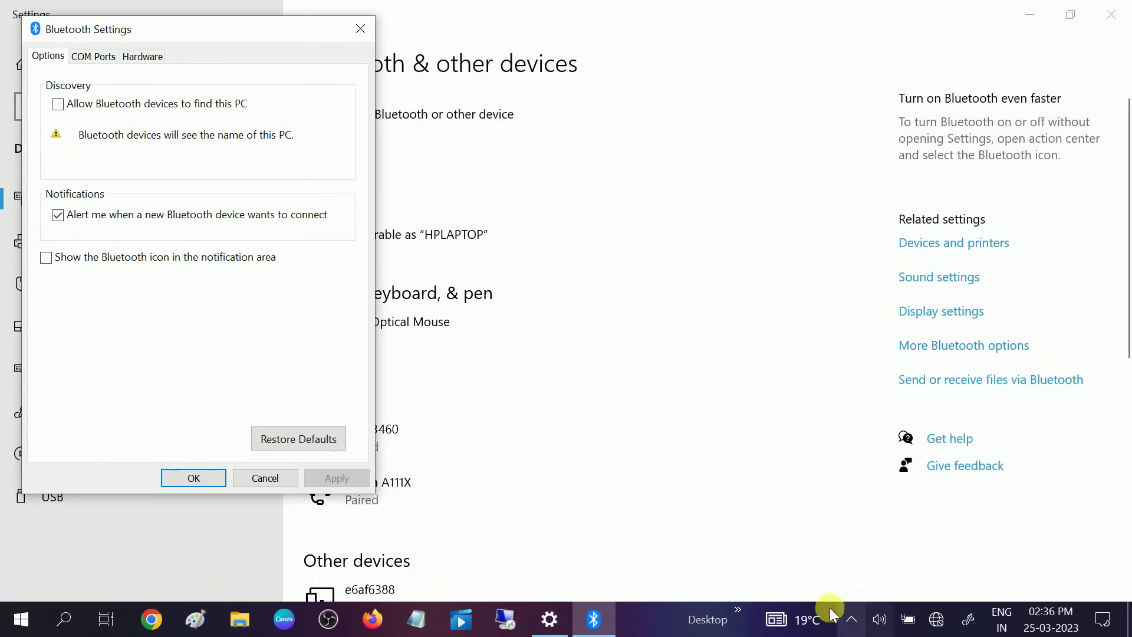
left_click(70, 257)
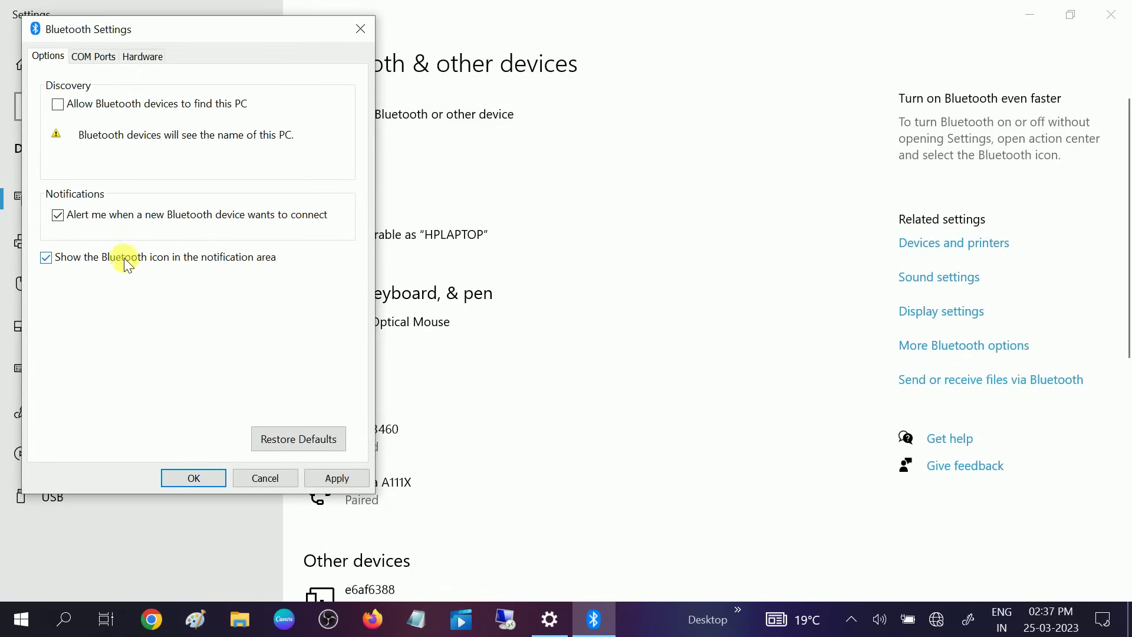
left_click(851, 619)
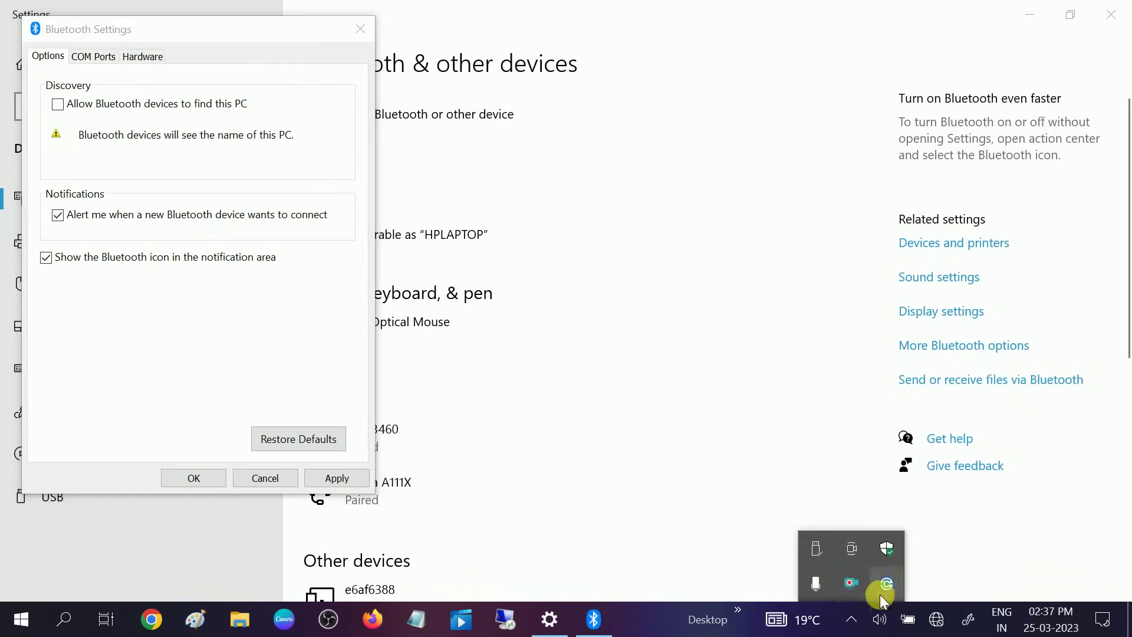
left_click(331, 475)
left_click(196, 471)
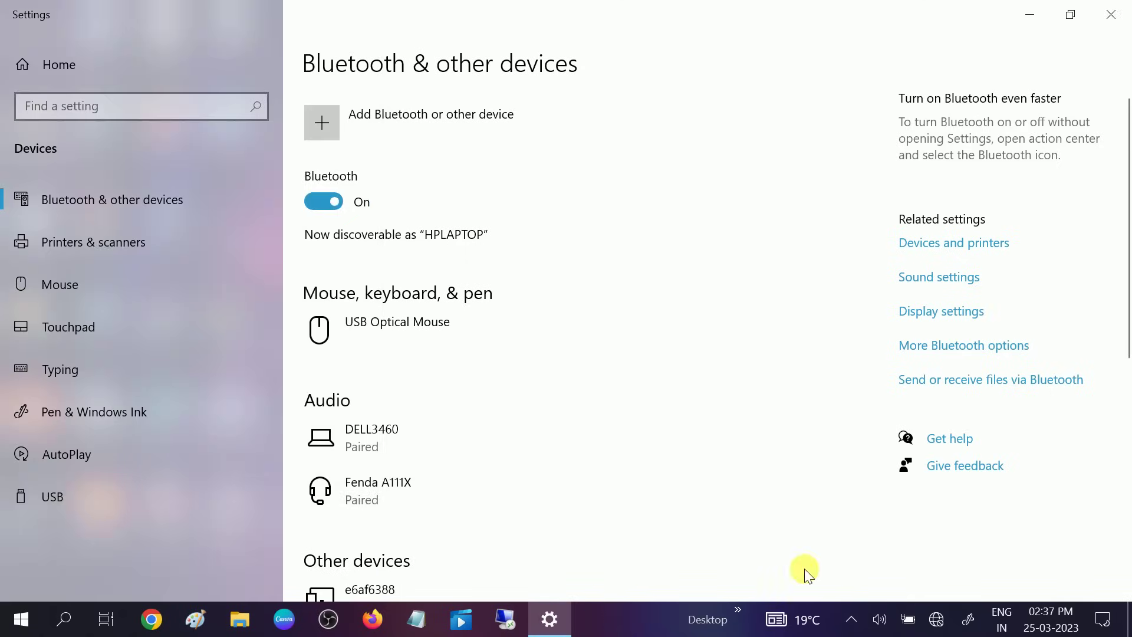
Check the hidden notification icons for the Bluetooth icon and close the Settings window
left_click(852, 618)
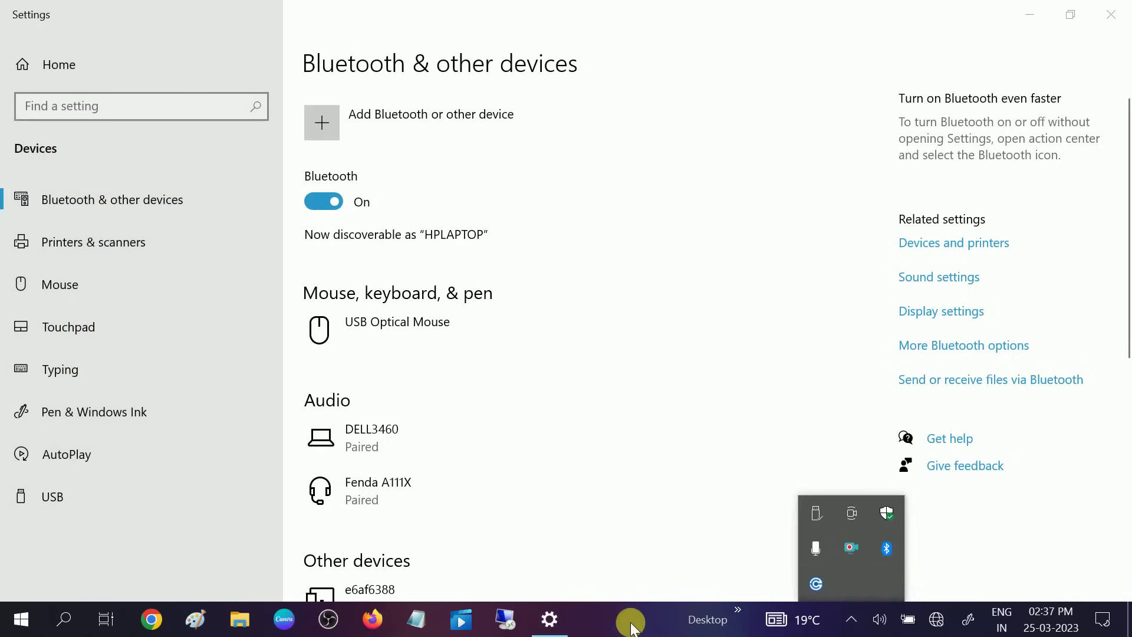
left_click(604, 586)
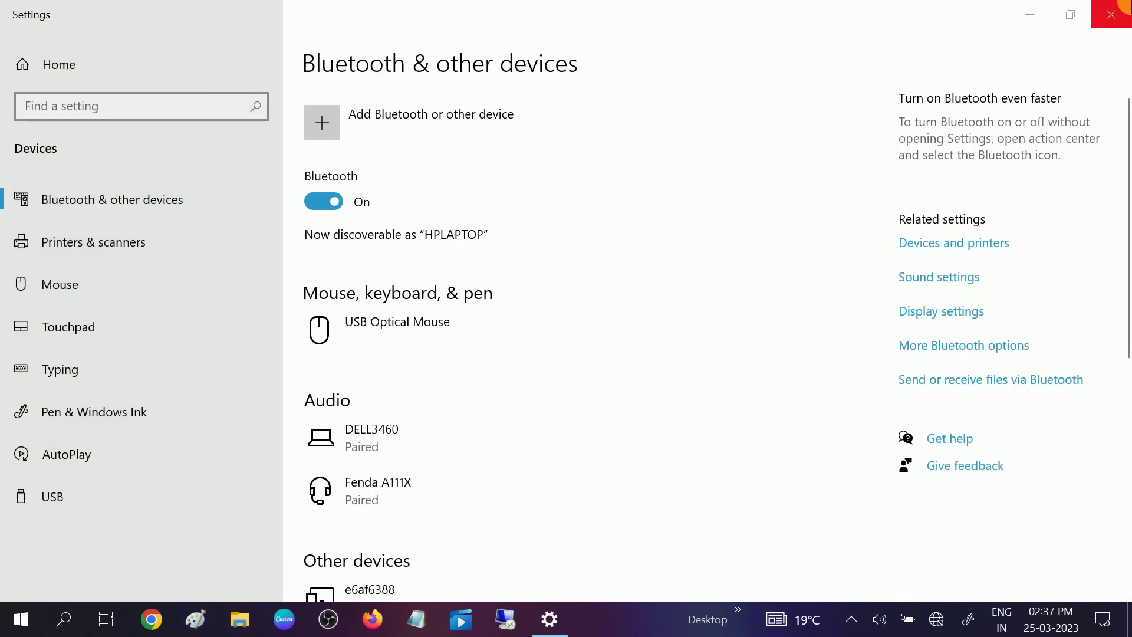
left_click(1120, 7)
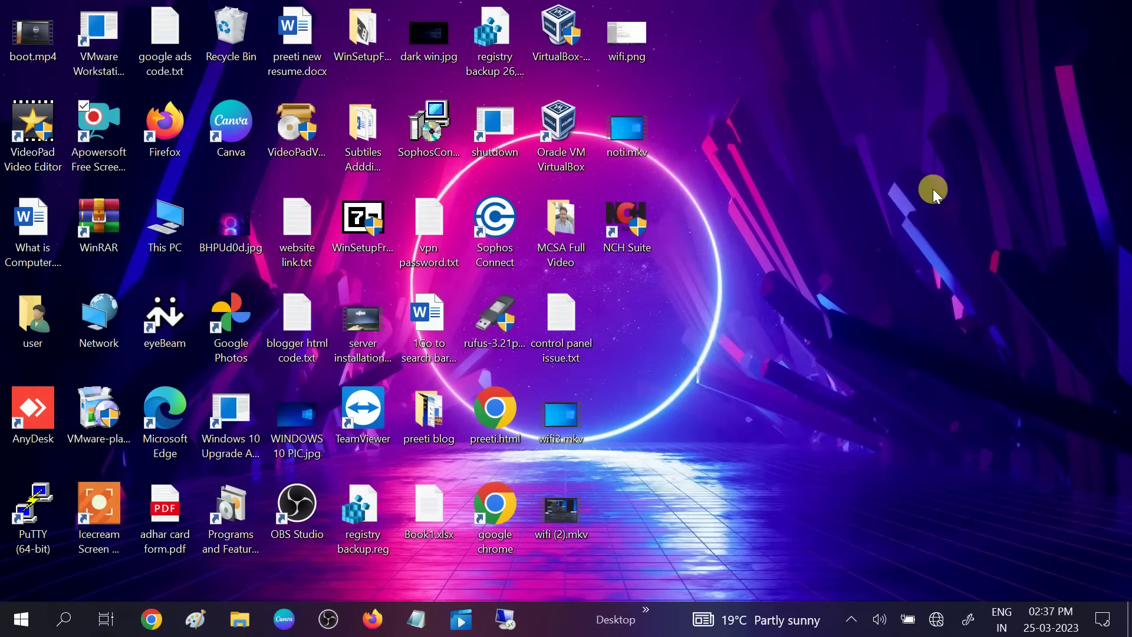